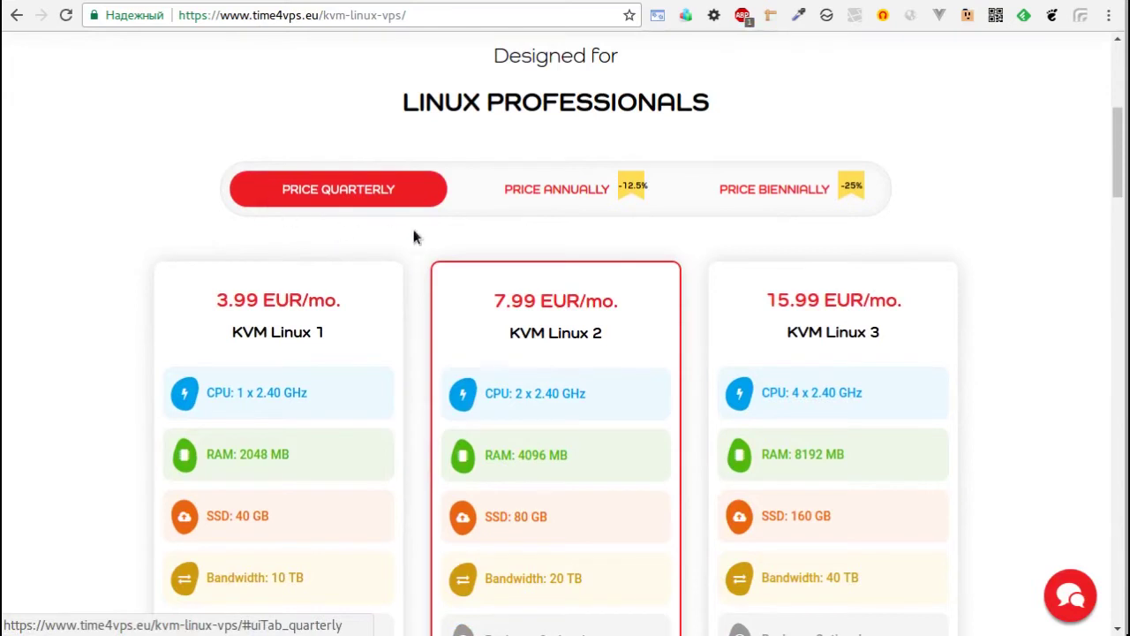
Switch the KVM Linux plan prices to biennial billing: 2.99, 5.99 and 11.99 EUR/mo.
{"action": "left_click", "coordinate": [572, 206]}
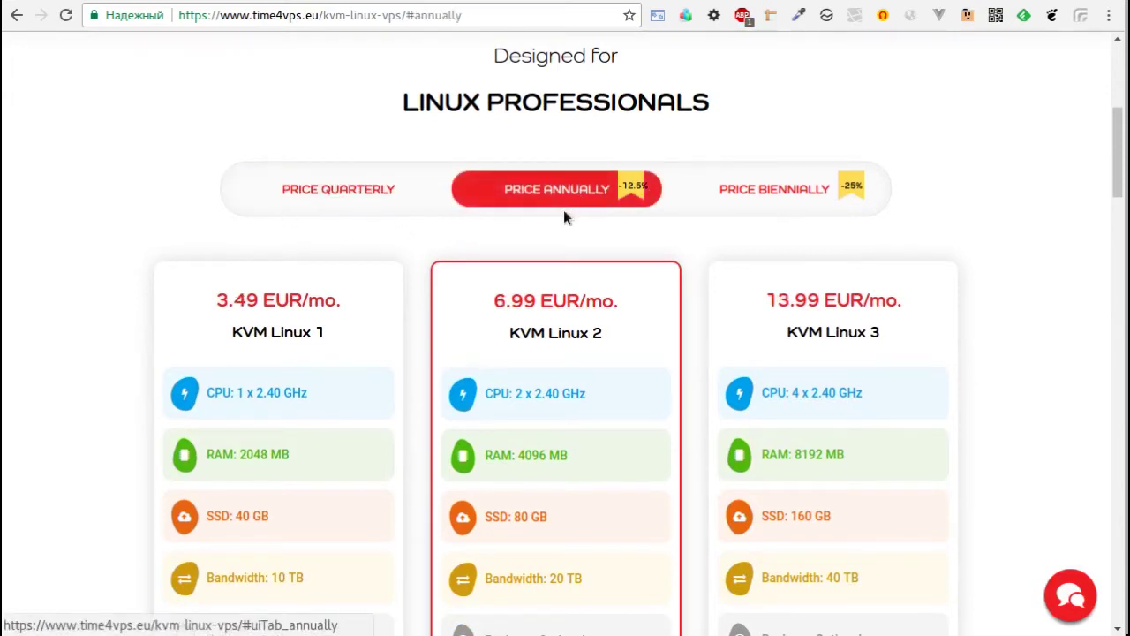
{"action": "left_click", "coordinate": [769, 197]}
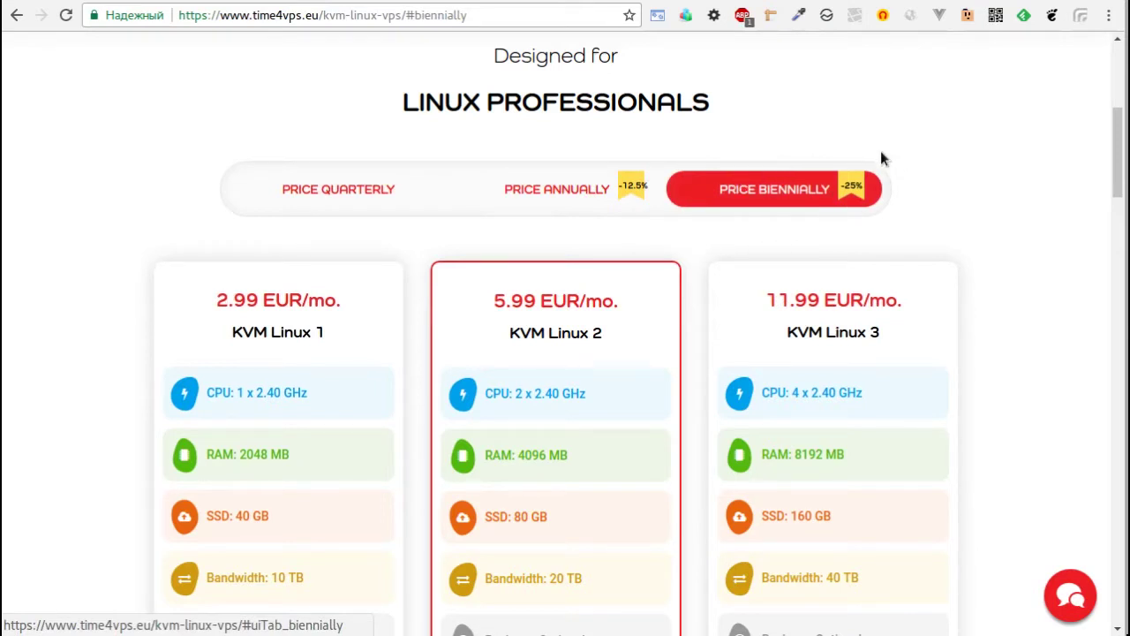
{"action": "scroll", "coordinate": [554, 231], "scroll_direction": "down", "scroll_amount": 1}
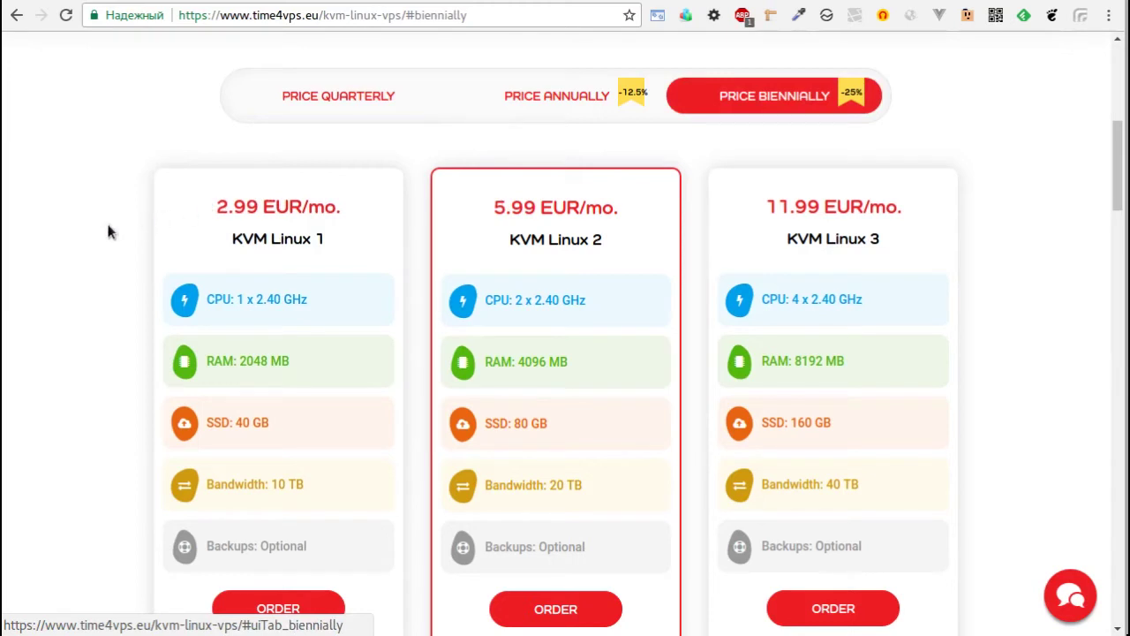
{"action": "scroll", "coordinate": [107, 233], "scroll_direction": "down", "scroll_amount": 1}
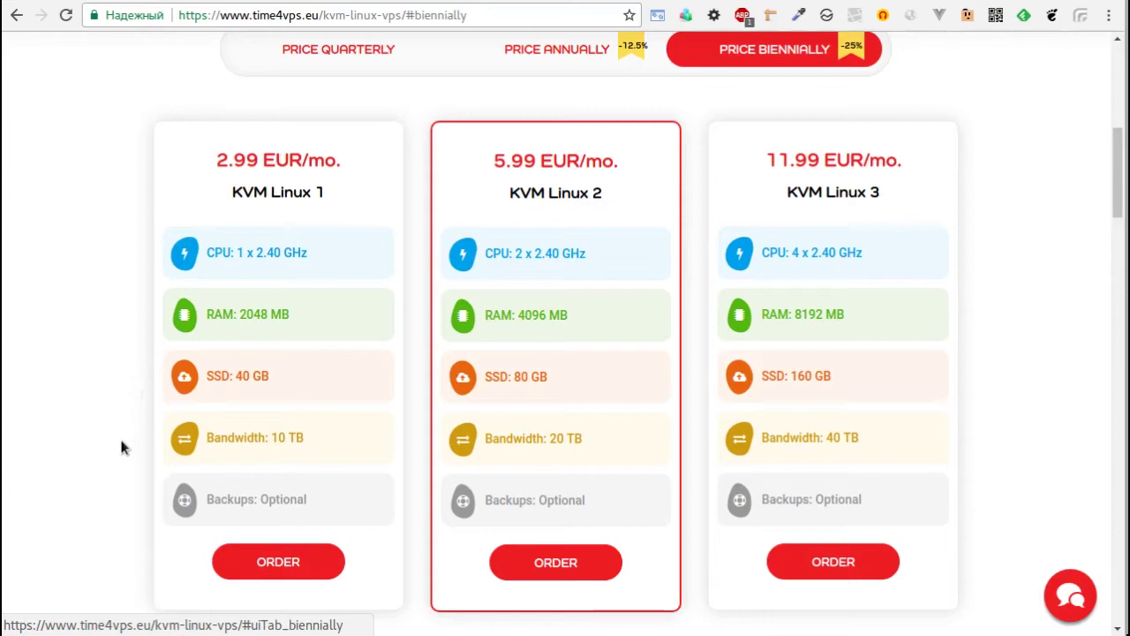
Highlight the KVM Linux 1 port speed and backup pricing to compare plan details.
{"action": "mouse_move", "coordinate": [237, 444]}
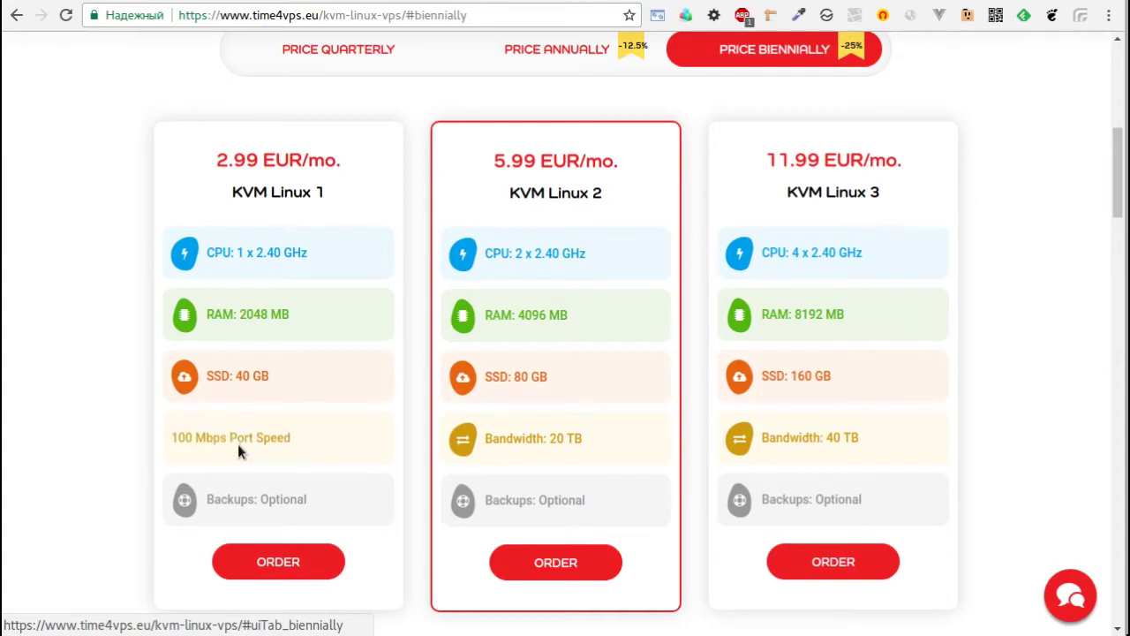
{"action": "left_click_drag", "start_coordinate": [175, 439], "coordinate": [291, 438]}
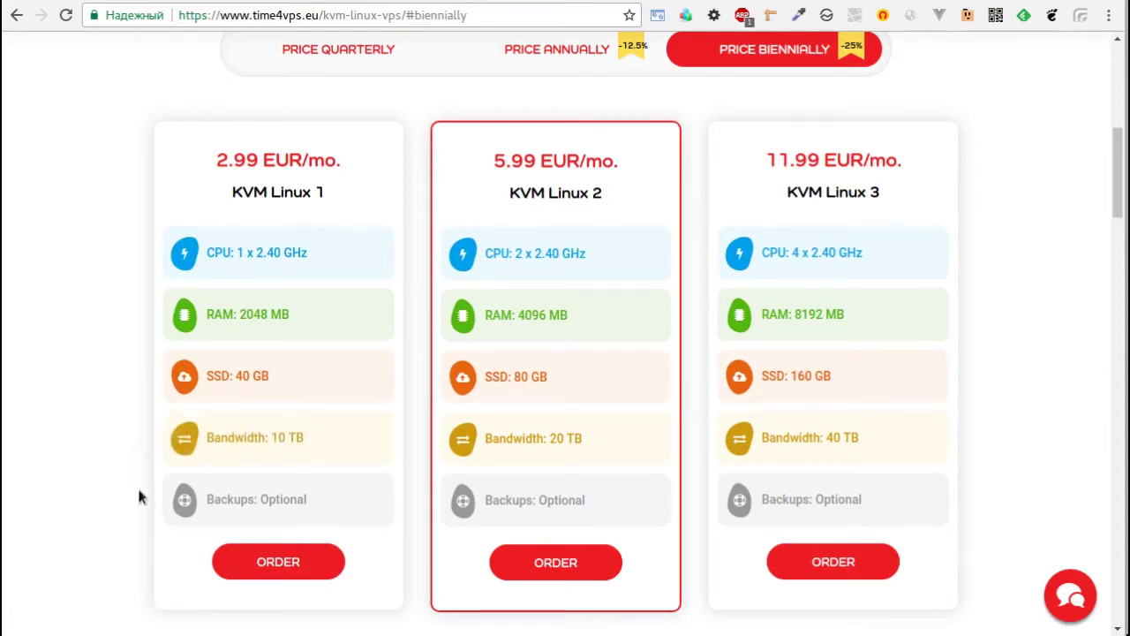
{"action": "mouse_move", "coordinate": [272, 515]}
{"action": "left_click_drag", "start_coordinate": [311, 501], "coordinate": [200, 493]}
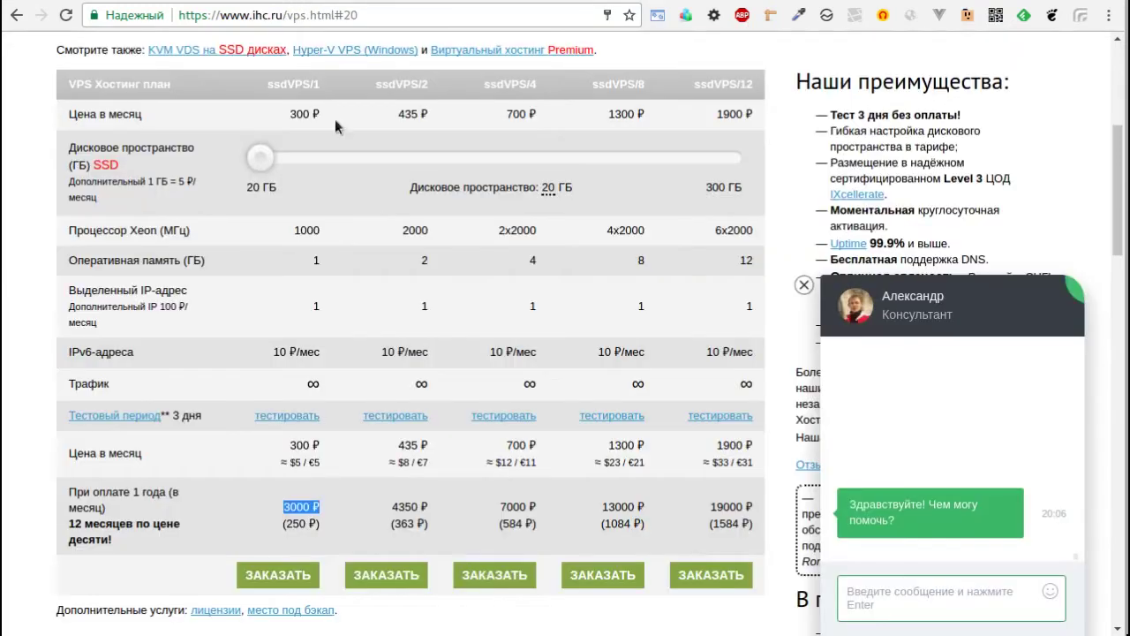
Highlight ssdVPS/2's processor speed, RAM, 435 ₽ monthly and yearly prices, then return to Time4VPS.
{"action": "scroll", "coordinate": [389, 190], "scroll_direction": "up", "scroll_amount": 1}
{"action": "scroll", "coordinate": [397, 189], "scroll_direction": "up", "scroll_amount": 1}
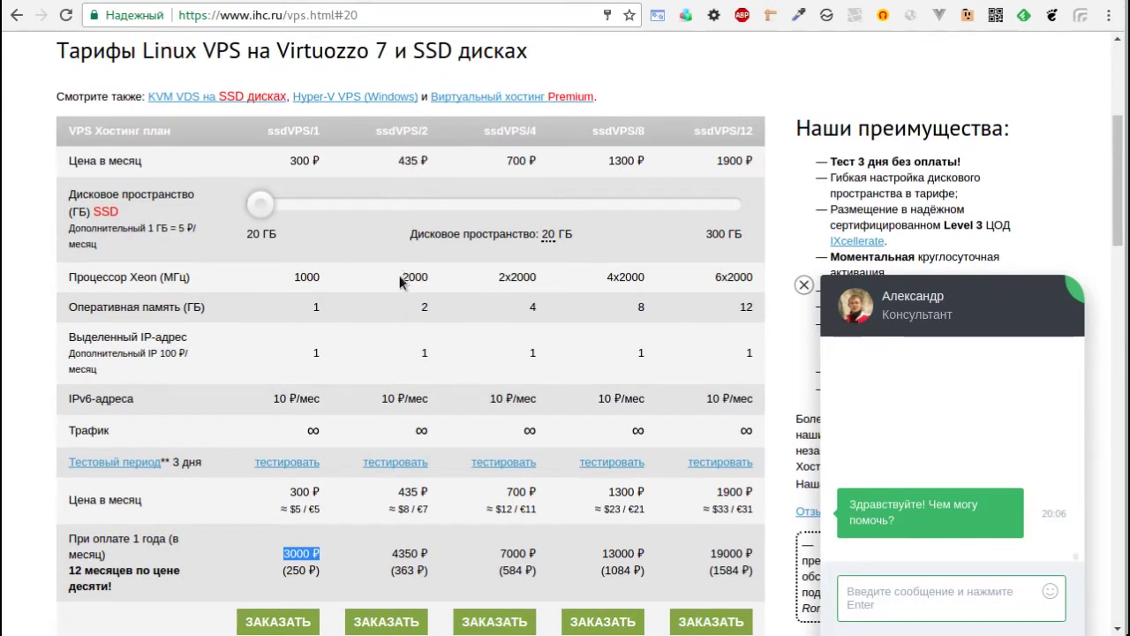
{"action": "left_click_drag", "start_coordinate": [402, 279], "coordinate": [431, 281]}
{"action": "double_click", "coordinate": [425, 307]}
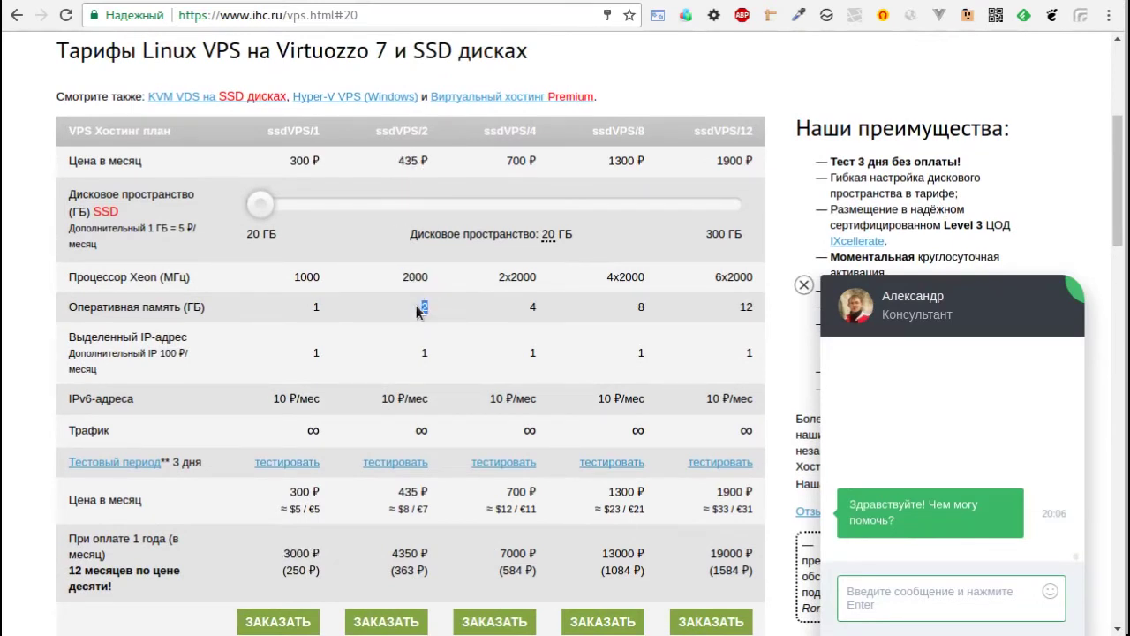
{"action": "left_click_drag", "start_coordinate": [398, 160], "coordinate": [429, 162]}
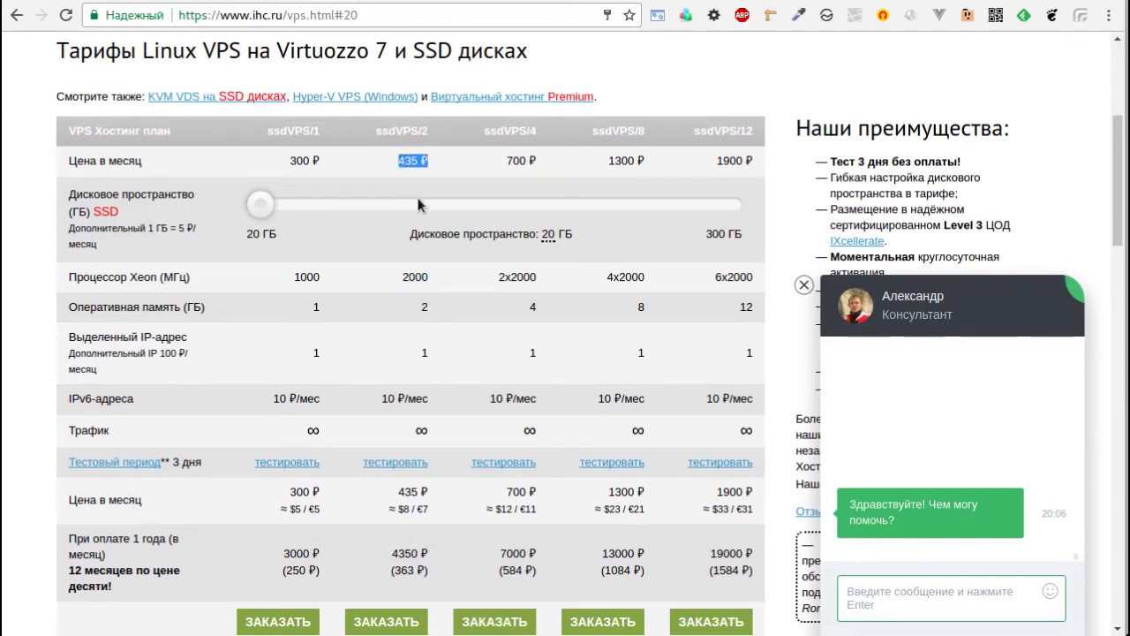
{"action": "scroll", "coordinate": [423, 212], "scroll_direction": "down", "scroll_amount": 1}
{"action": "left_click_drag", "start_coordinate": [399, 506], "coordinate": [427, 507]}
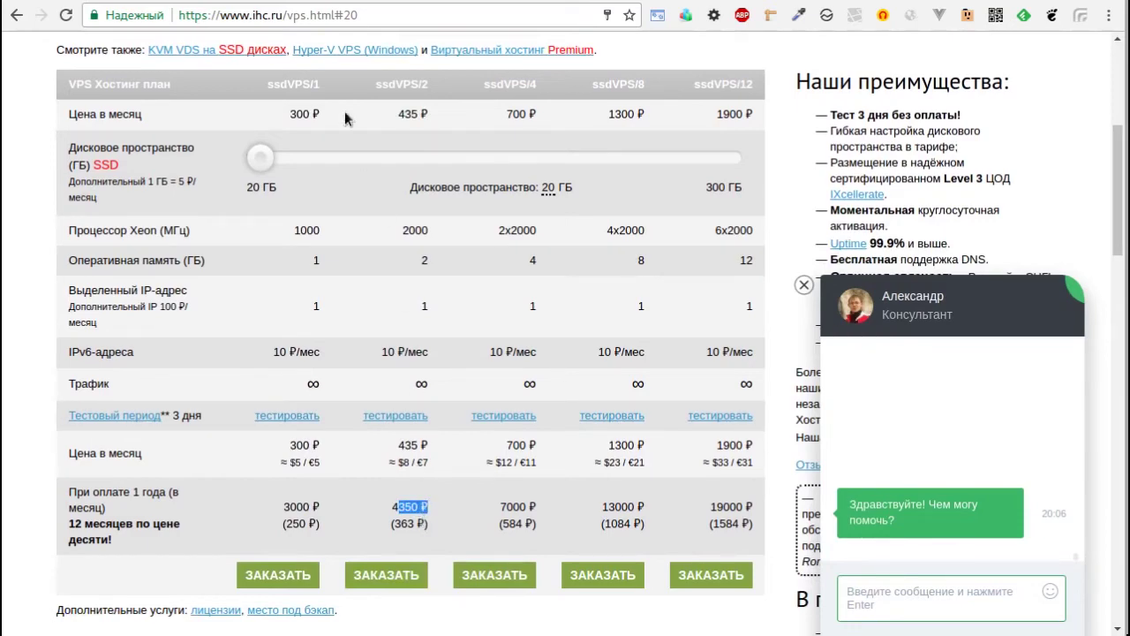
{"action": "left_click", "coordinate": [147, 3]}
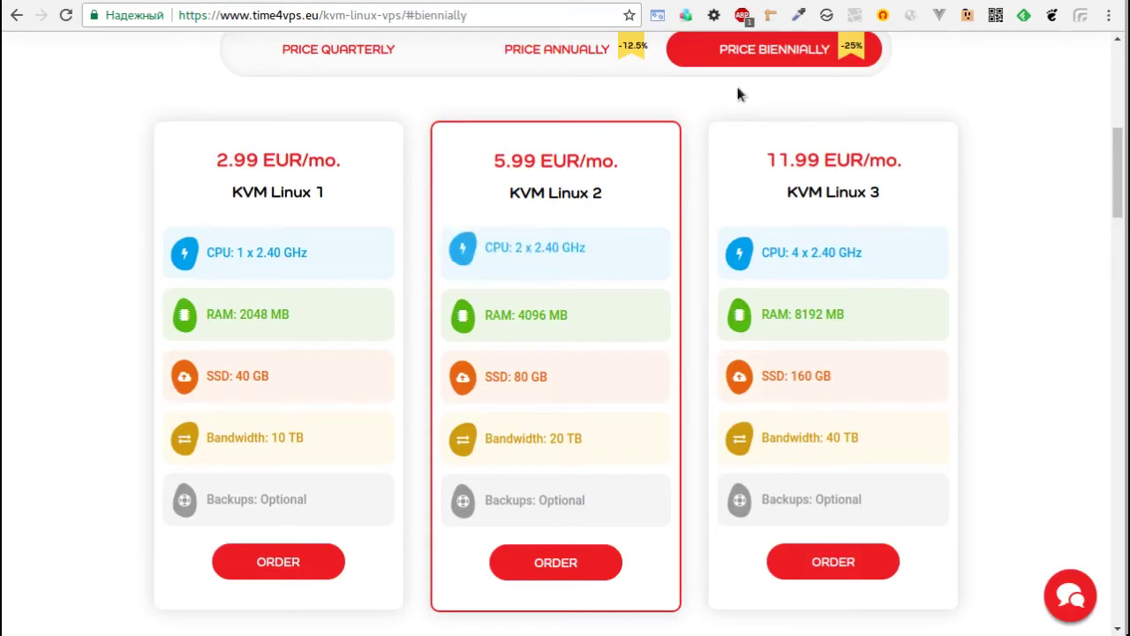
Order the KVM Linux 1 plan, adding it to the cart biennially for 71.76 EUR.
{"action": "left_click_drag", "start_coordinate": [303, 163], "coordinate": [222, 167]}
{"action": "key", "text": "alt+Tab"}
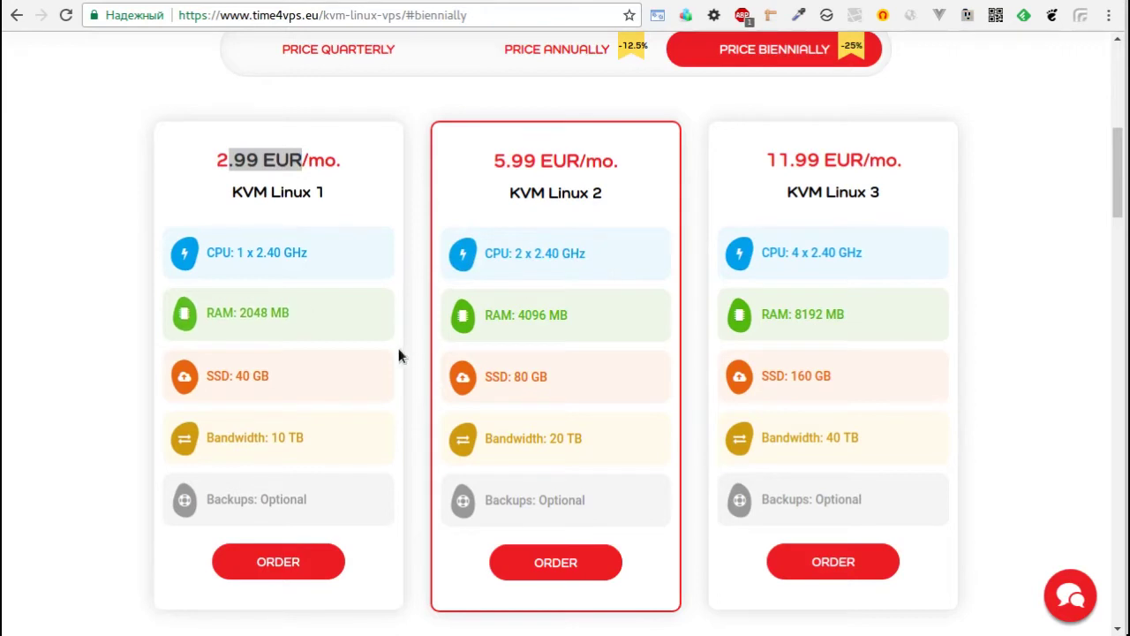
{"action": "mouse_move", "coordinate": [340, 423]}
{"action": "scroll", "coordinate": [346, 404], "scroll_direction": "up", "scroll_amount": 1}
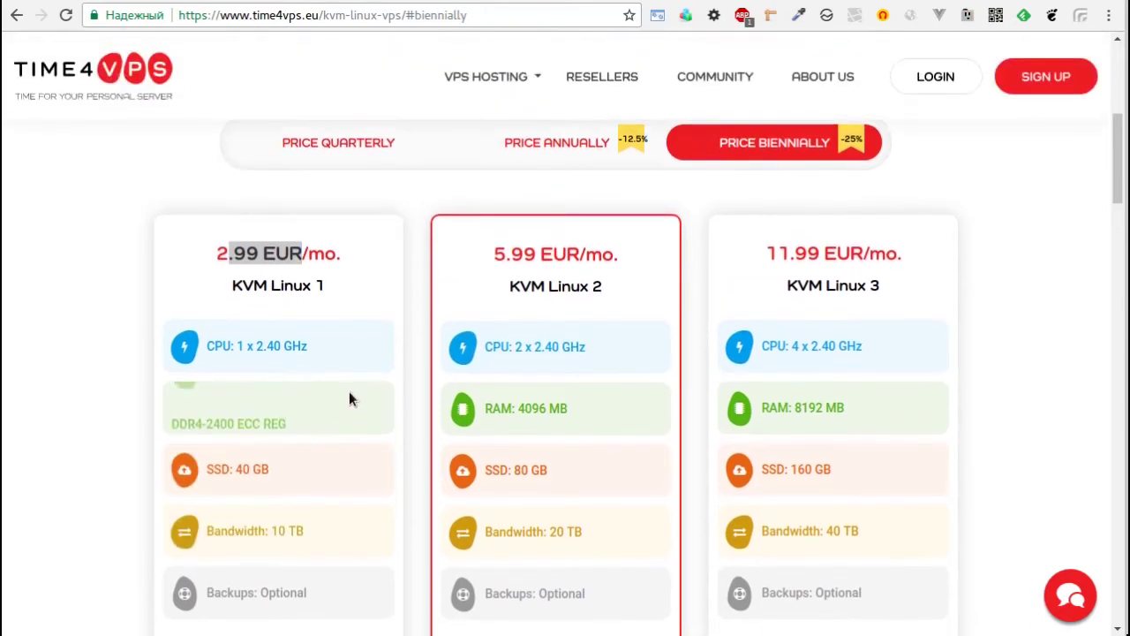
{"action": "scroll", "coordinate": [346, 398], "scroll_direction": "down", "scroll_amount": 1}
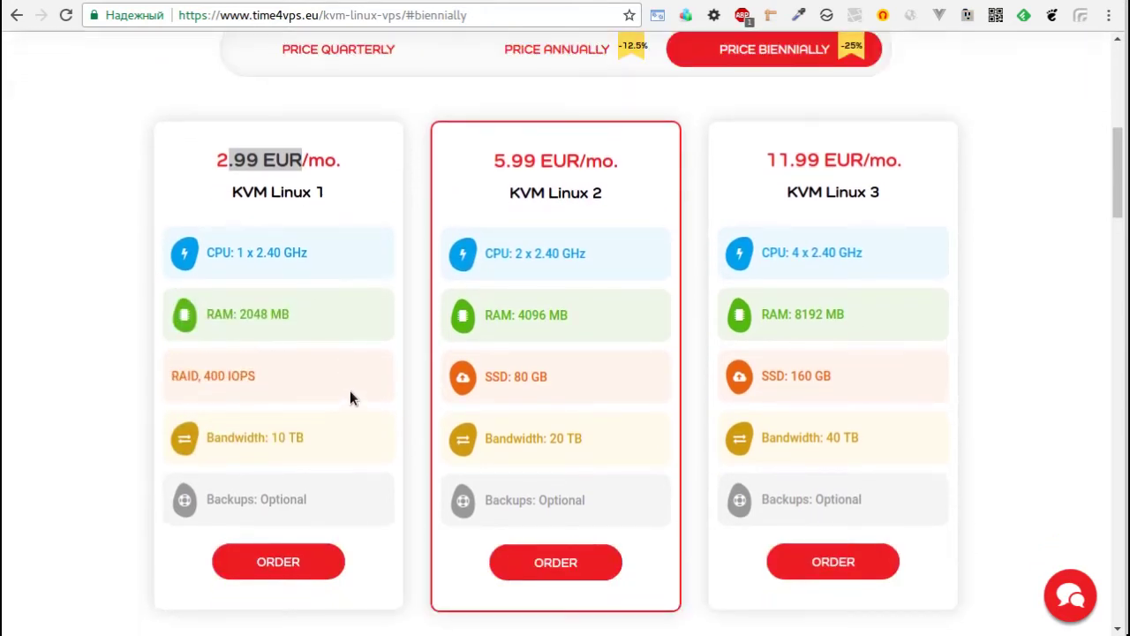
{"action": "left_click", "coordinate": [307, 562]}
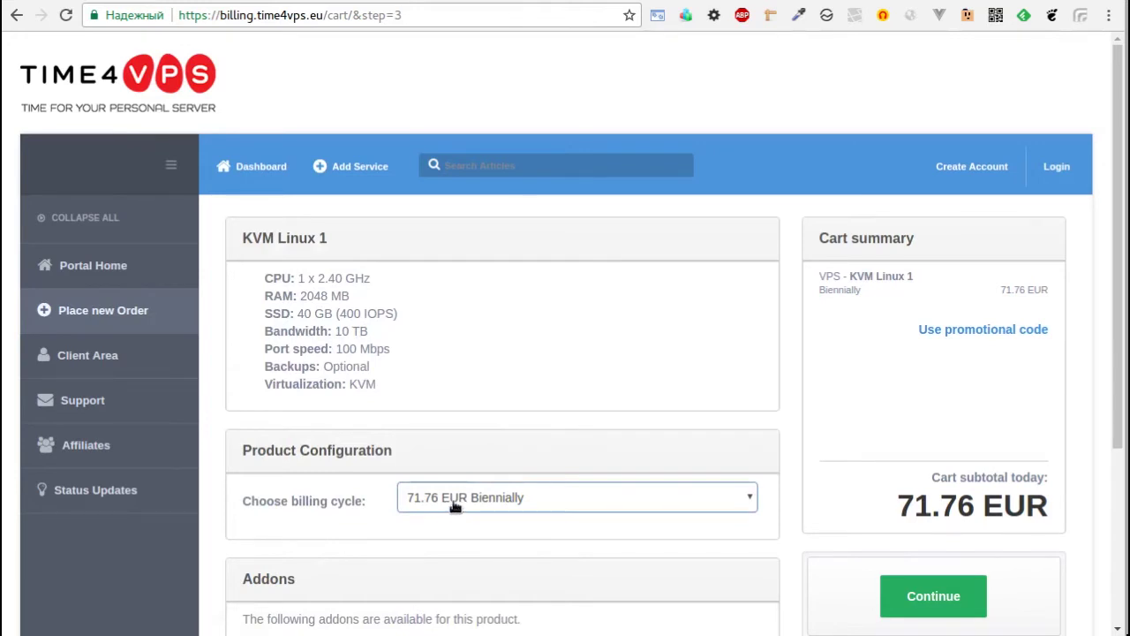
Leave the Additional IP and Backups addons off and continue with KVM Linux 1 at 71.76 EUR.
{"action": "scroll", "coordinate": [459, 500], "scroll_direction": "down", "scroll_amount": 1}
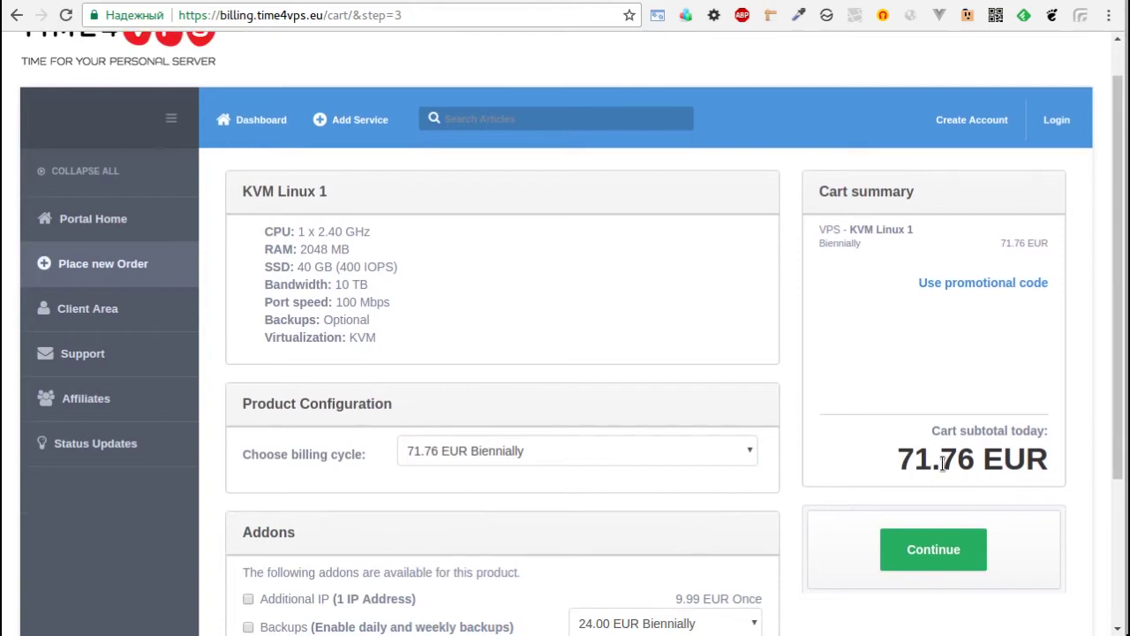
{"action": "scroll", "coordinate": [348, 273], "scroll_direction": "down", "scroll_amount": 4}
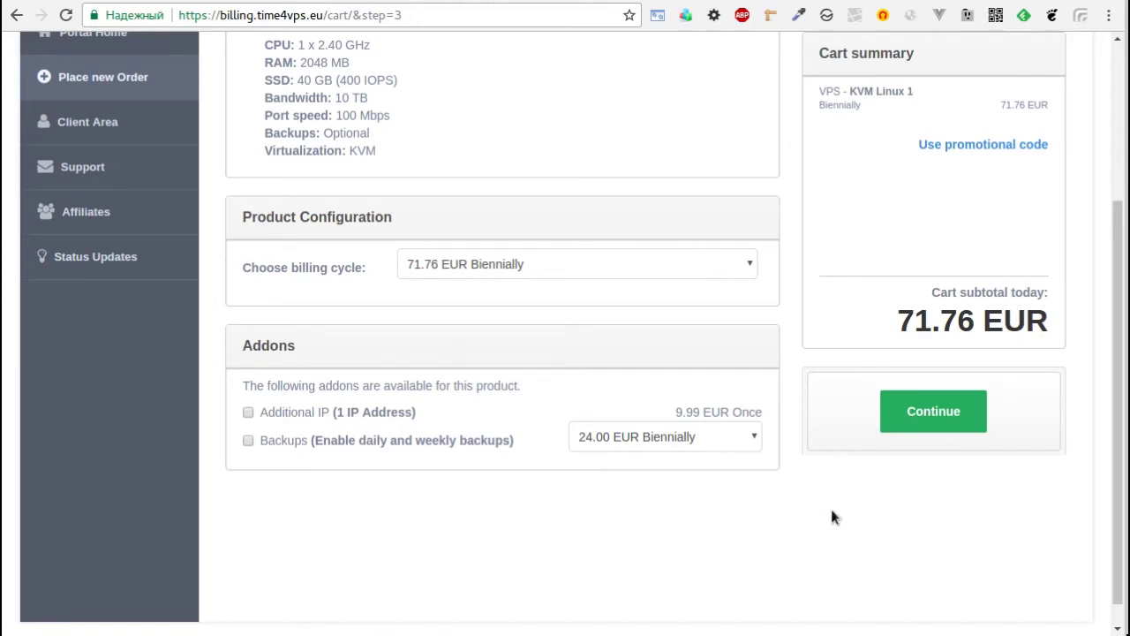
{"action": "scroll", "coordinate": [823, 500], "scroll_direction": "up", "scroll_amount": 2}
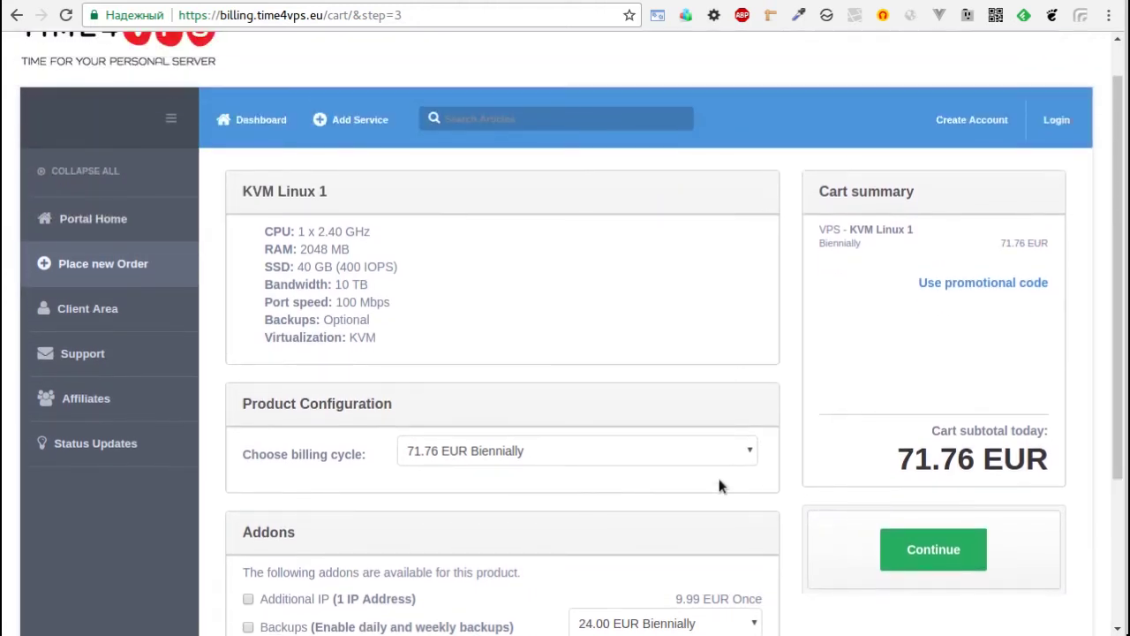
{"action": "left_click", "coordinate": [931, 549]}
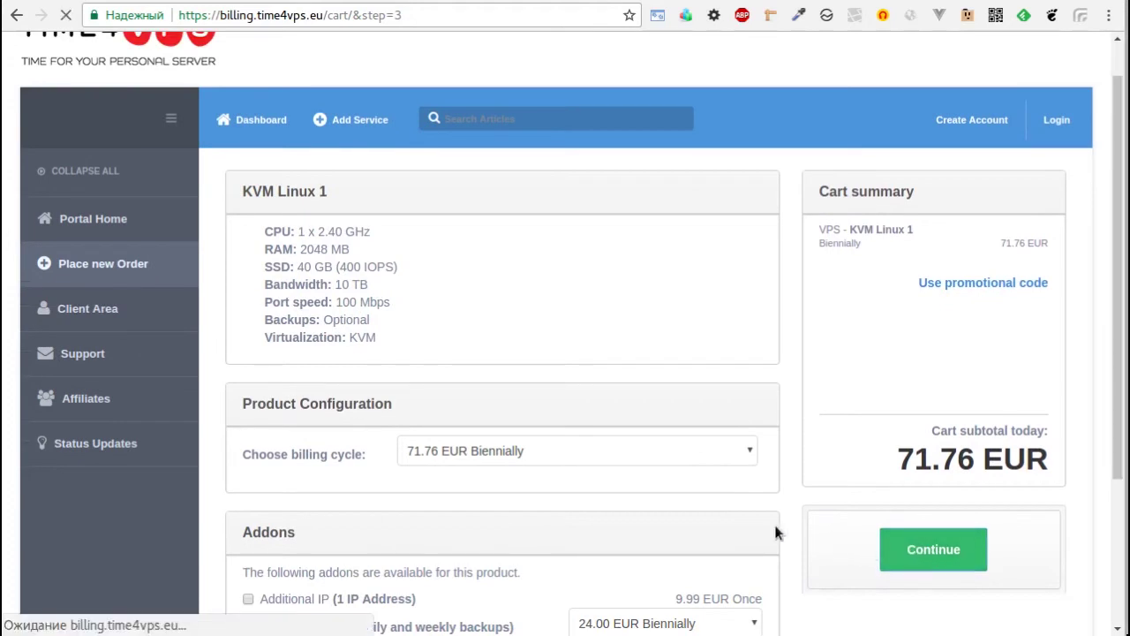
In Client Information, keep New Client and set the account type to Personal.
{"action": "scroll", "coordinate": [477, 336], "scroll_direction": "down", "scroll_amount": 2}
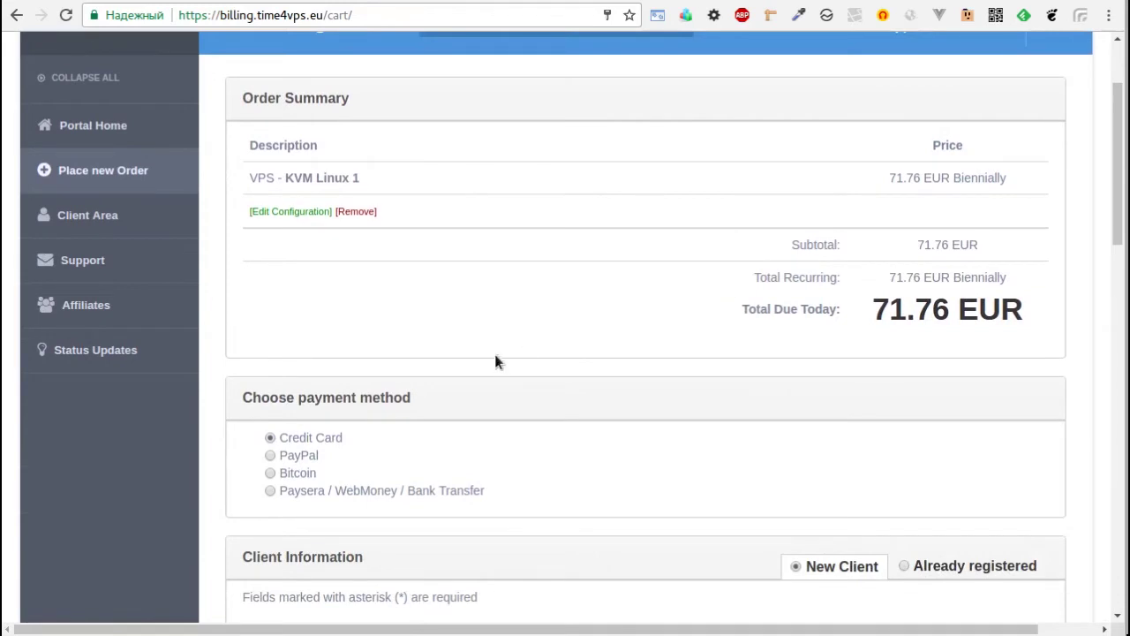
{"action": "scroll", "coordinate": [439, 357], "scroll_direction": "down", "scroll_amount": 1}
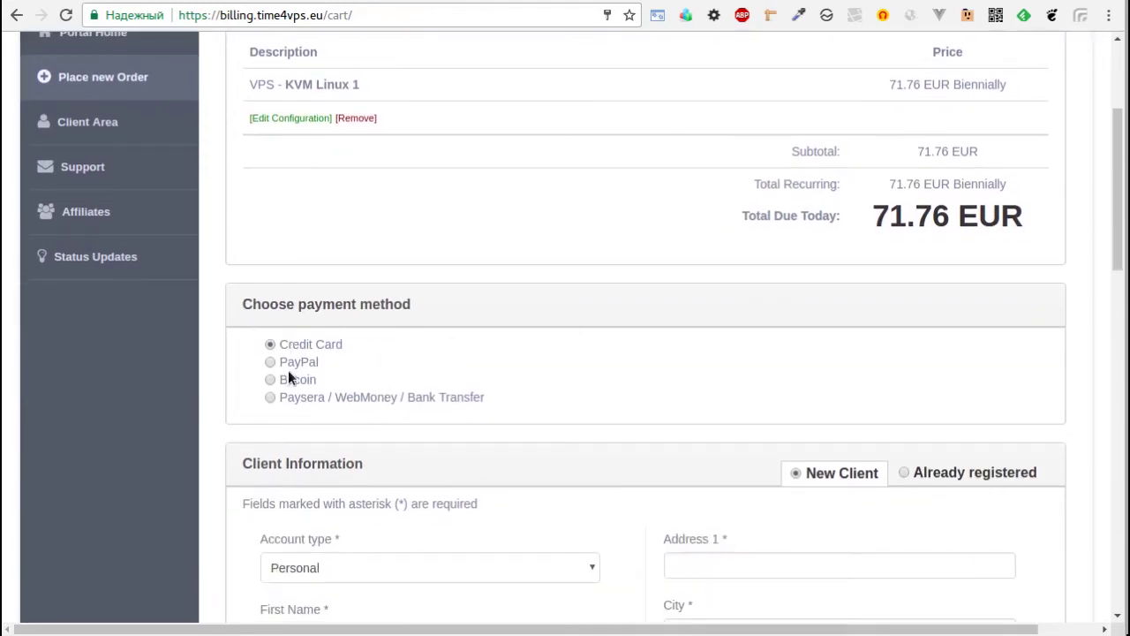
{"action": "scroll", "coordinate": [238, 413], "scroll_direction": "down", "scroll_amount": 1}
{"action": "scroll", "coordinate": [229, 411], "scroll_direction": "down", "scroll_amount": 1}
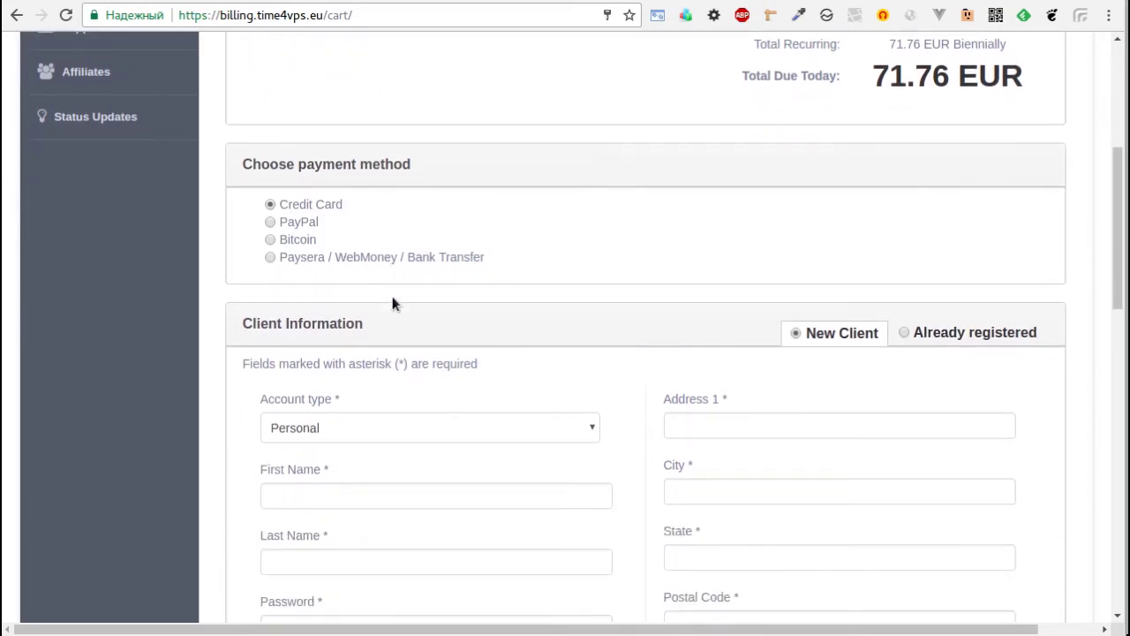
{"action": "scroll", "coordinate": [234, 312], "scroll_direction": "down", "scroll_amount": 1}
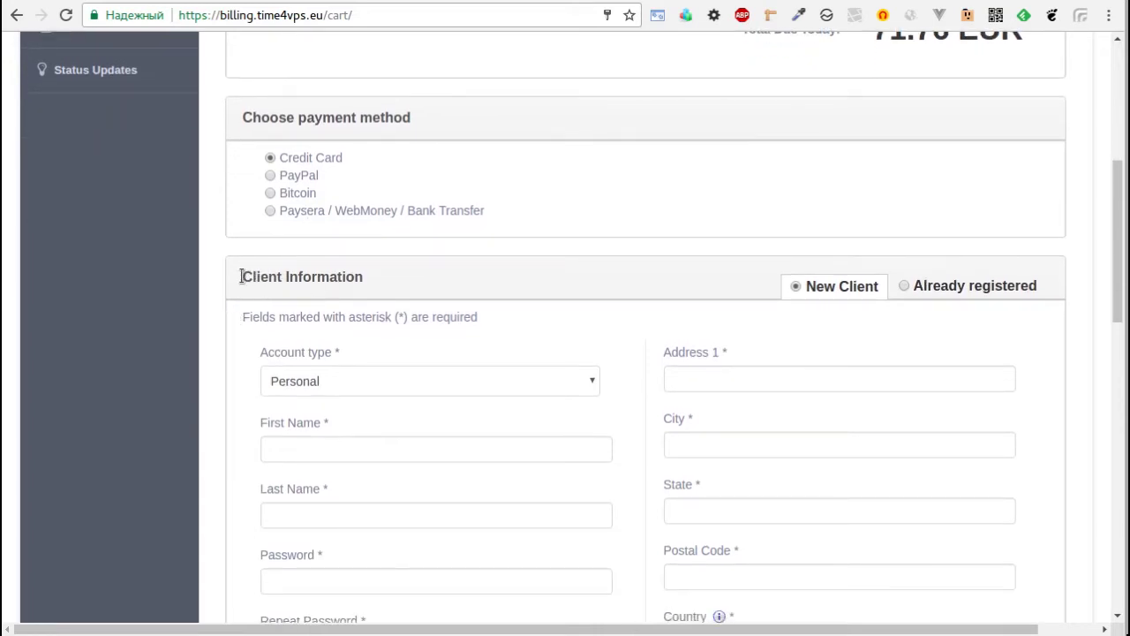
{"action": "scroll", "coordinate": [226, 295], "scroll_direction": "down", "scroll_amount": 3}
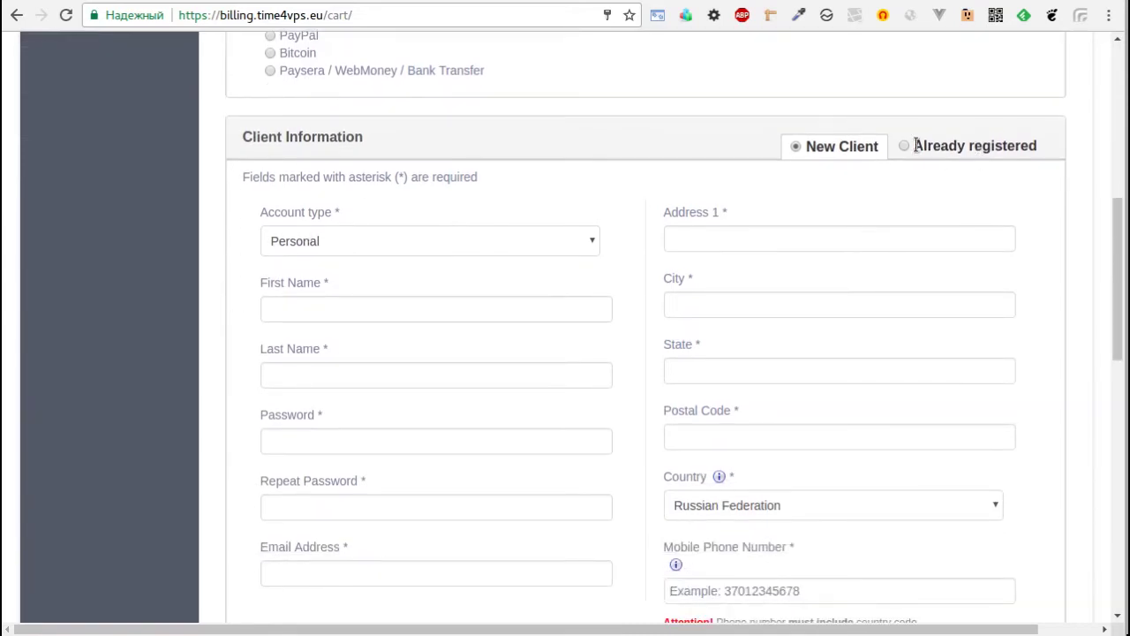
{"action": "left_click", "coordinate": [905, 148]}
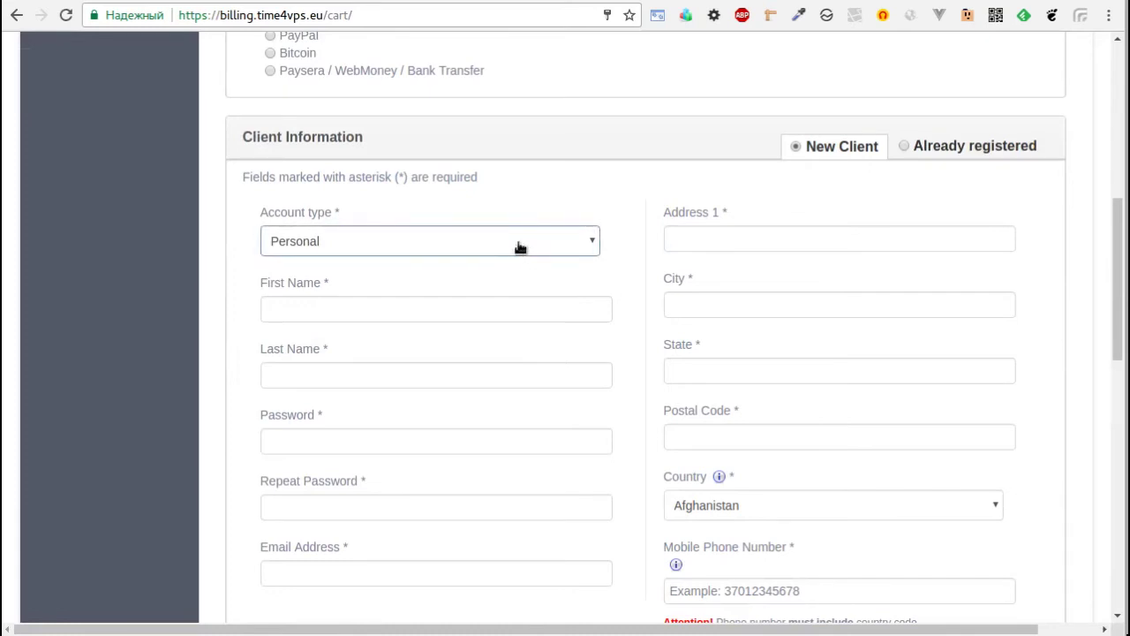
{"action": "left_click", "coordinate": [350, 243]}
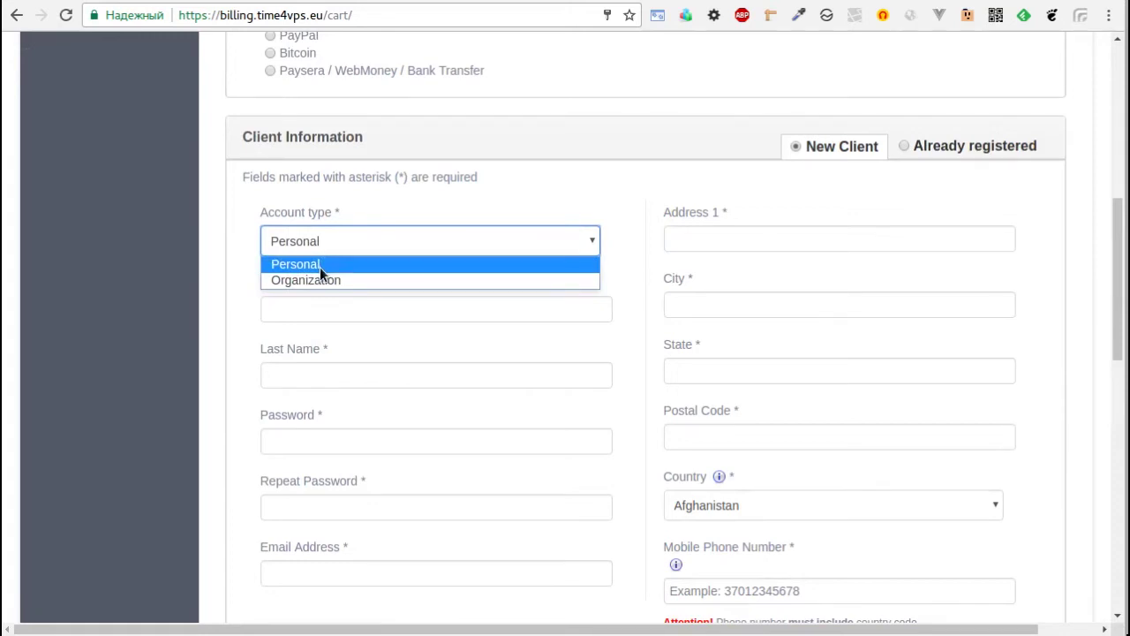
{"action": "left_click", "coordinate": [320, 267]}
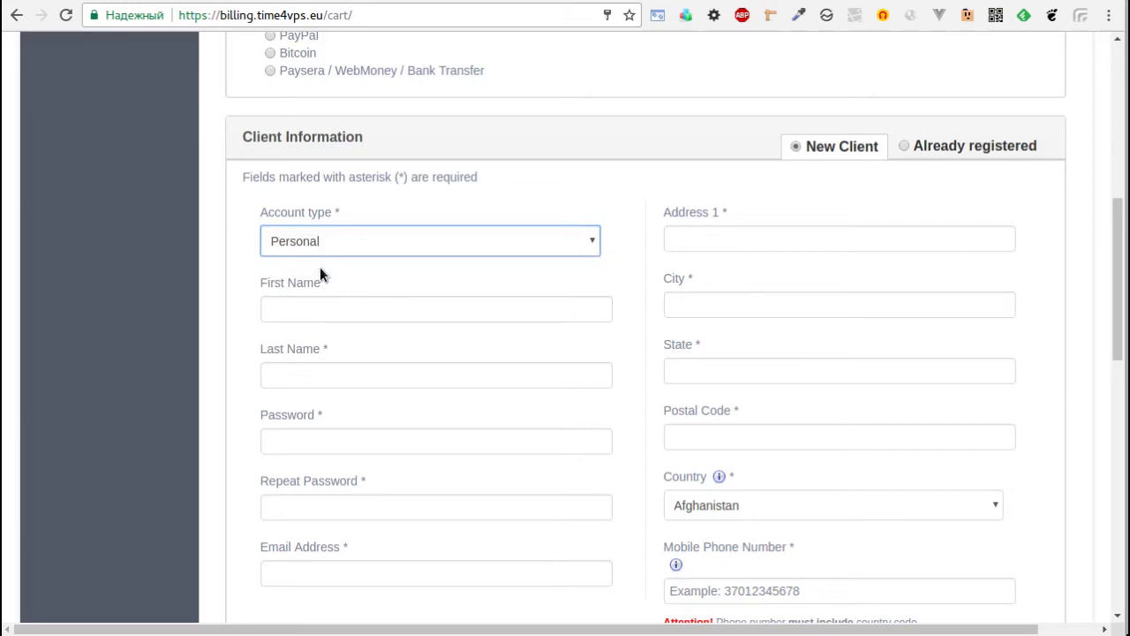
{"action": "scroll", "coordinate": [234, 275], "scroll_direction": "down", "scroll_amount": 1}
Enter the customer's first and last name and the account password twice.
{"action": "left_click", "coordinate": [381, 220]}
{"action": "type", "text": "Ivan"}
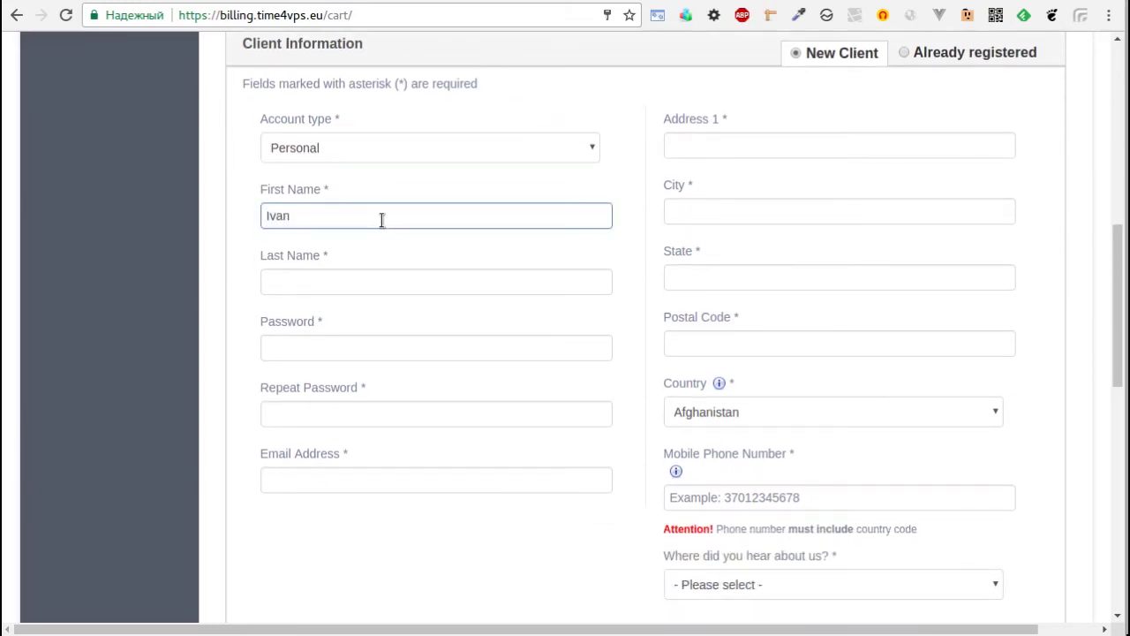
{"action": "key", "text": "Tab"}
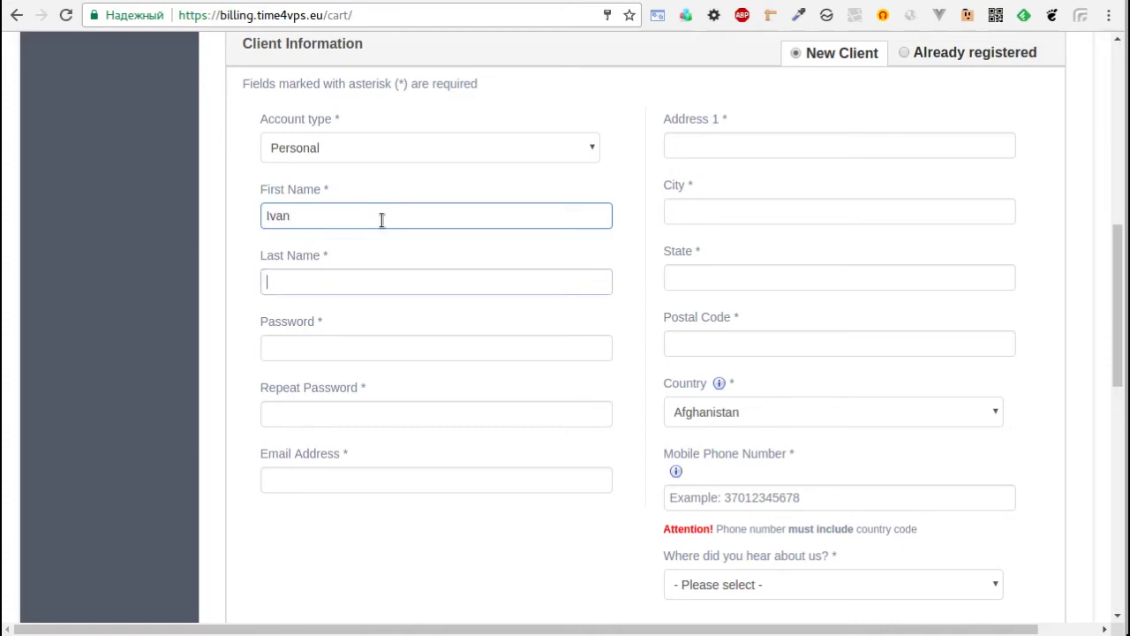
{"action": "type", "text": "Ivan"}
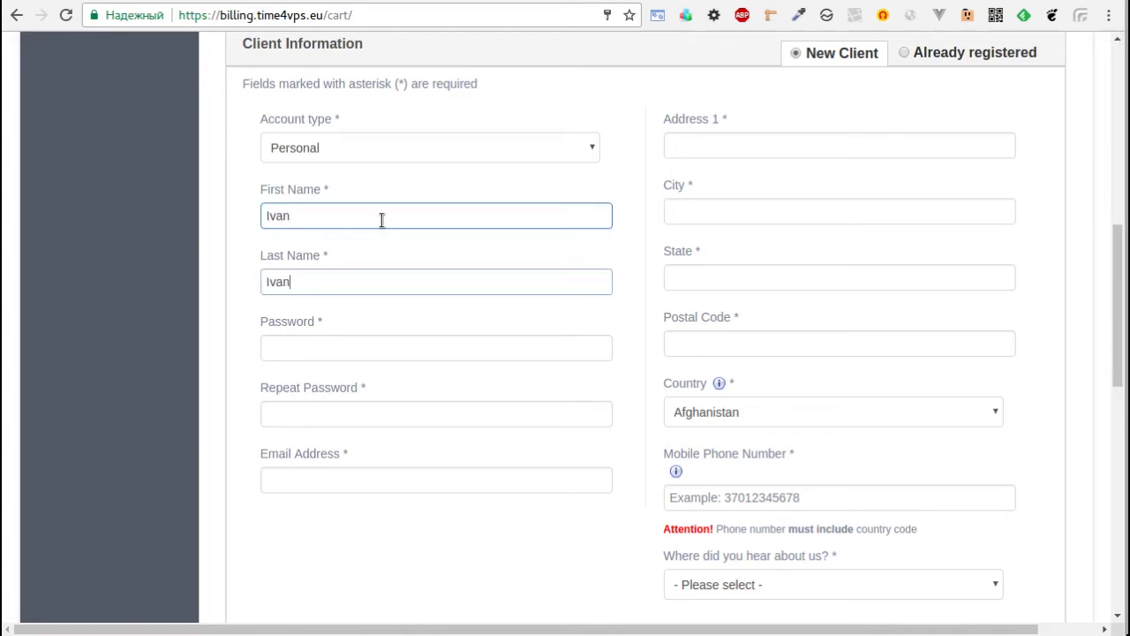
{"action": "type", "text": "ovich"}
{"action": "key", "text": "Tab"}
{"action": "type", "text": "123456"}
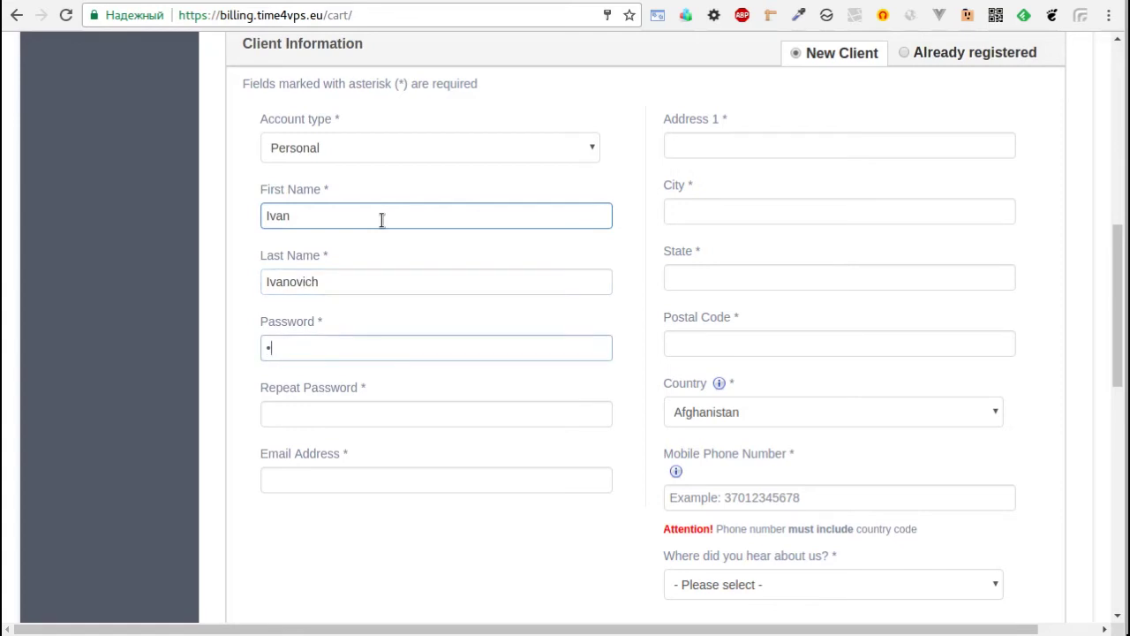
{"action": "key", "text": "Tab"}
{"action": "type", "text": "123456"}
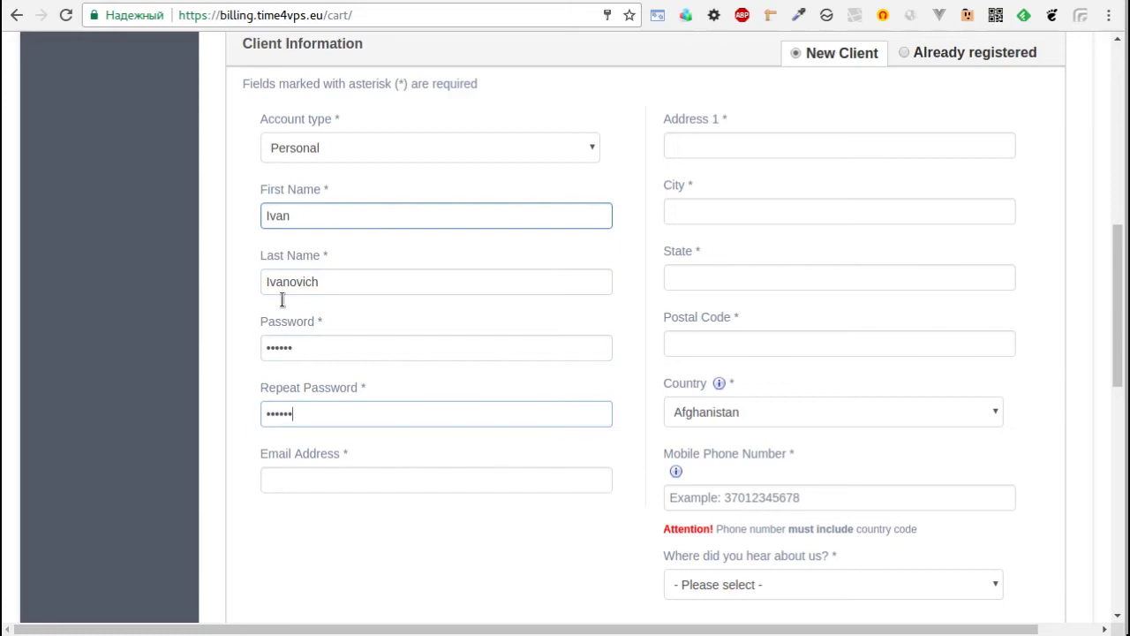
Fill in the e-mail address and set the country to Russian Federation.
{"action": "left_click", "coordinate": [324, 477]}
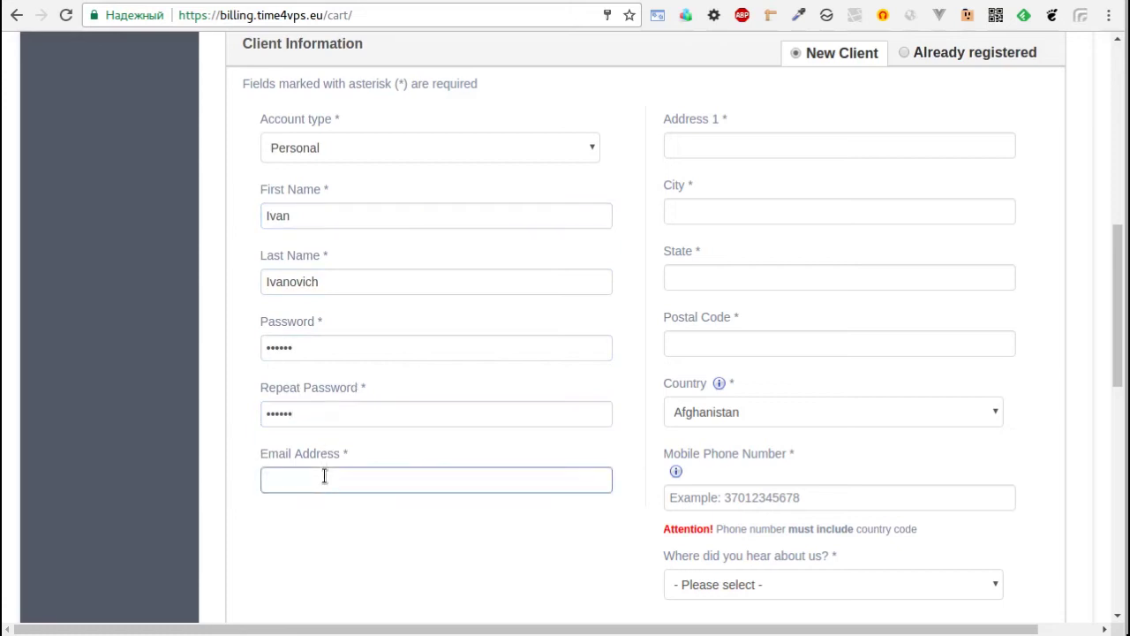
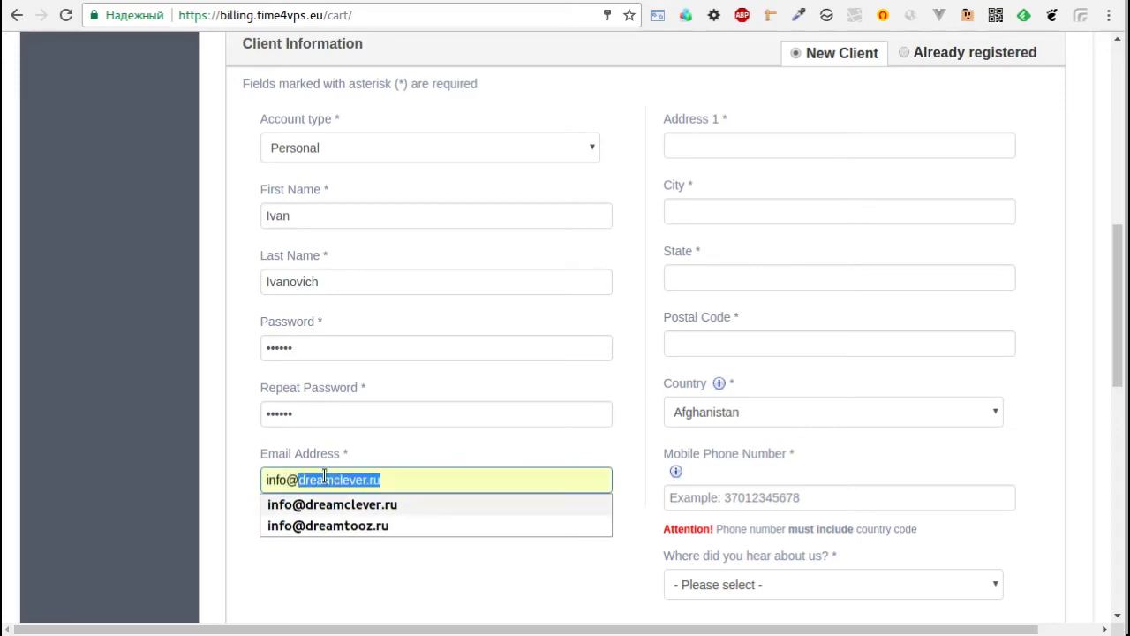
{"action": "key", "text": "Tab"}
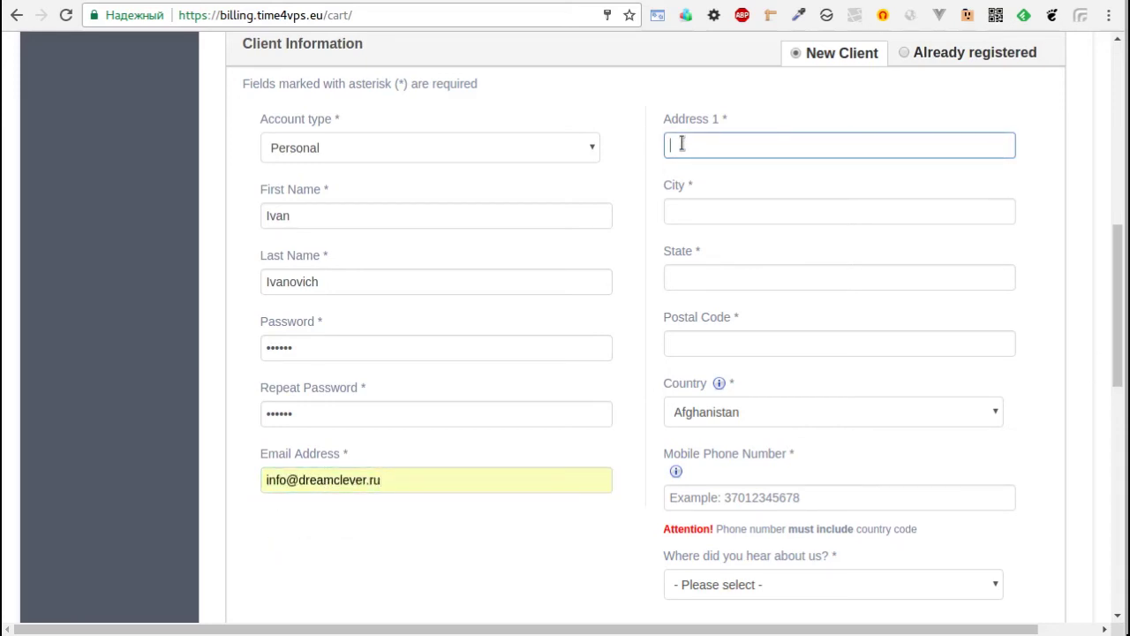
{"action": "left_click", "coordinate": [693, 209]}
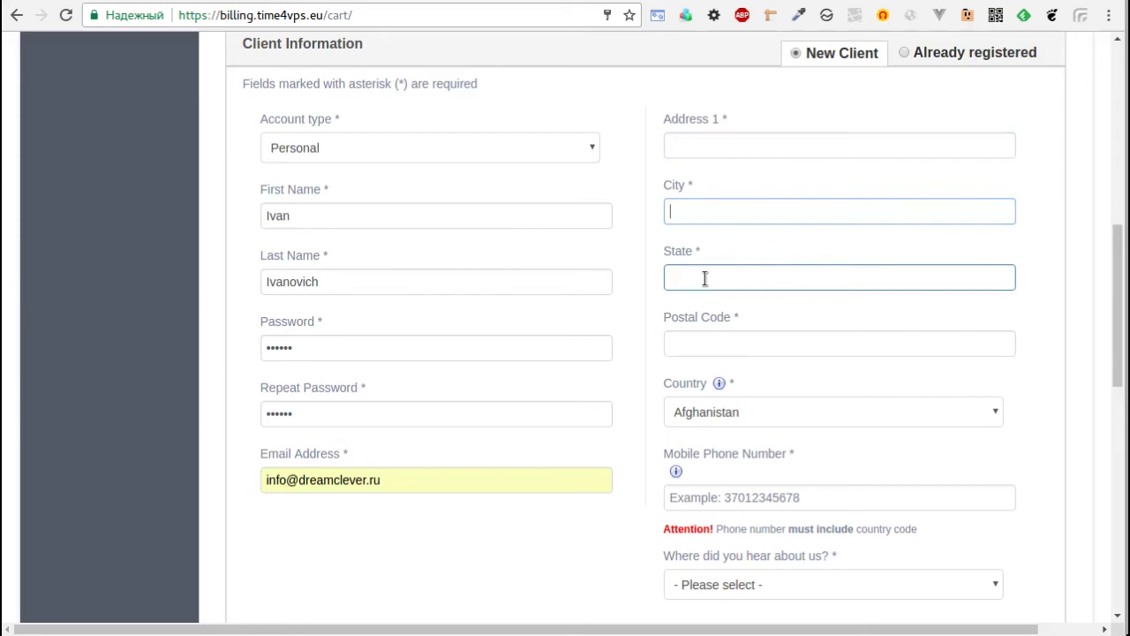
{"action": "left_click", "coordinate": [705, 279]}
{"action": "left_click", "coordinate": [709, 346]}
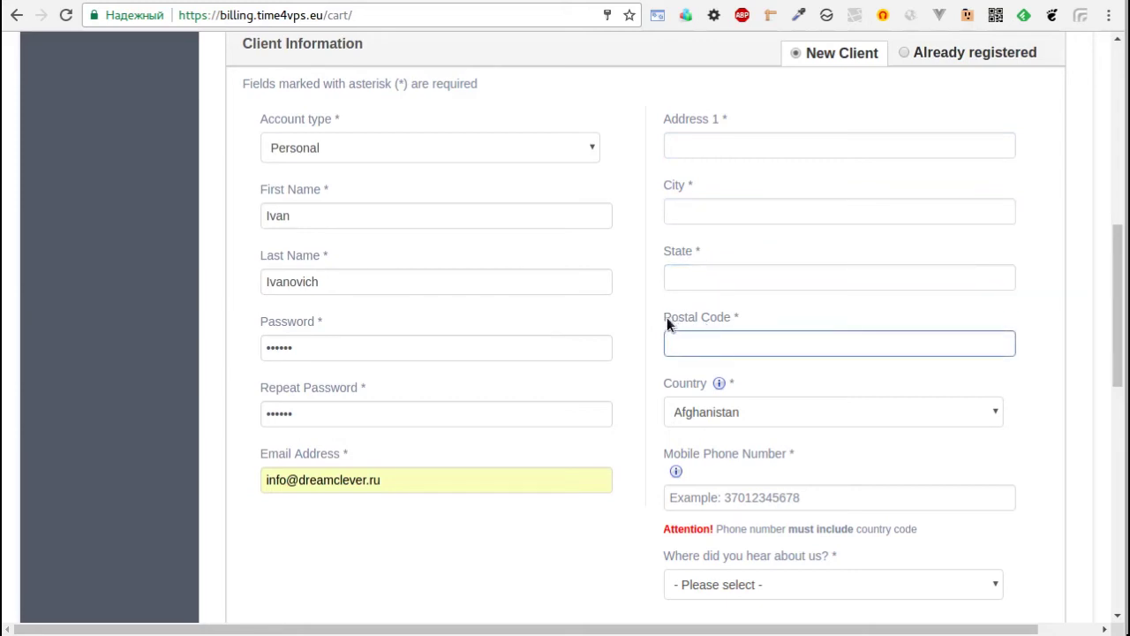
{"action": "left_click", "coordinate": [749, 411]}
{"action": "type", "text": "ru"}
Paste in the customer's mobile phone number.
{"action": "scroll", "coordinate": [756, 375], "scroll_direction": "down", "scroll_amount": 3}
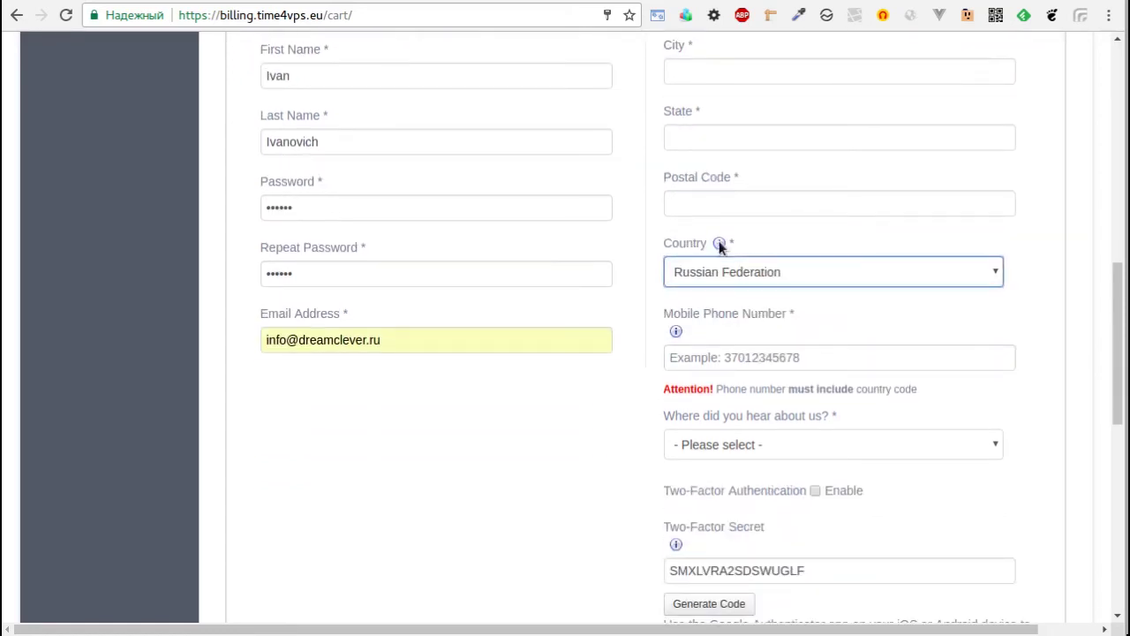
{"action": "scroll", "coordinate": [720, 243], "scroll_direction": "down", "scroll_amount": 3}
{"action": "scroll", "coordinate": [1063, 277], "scroll_direction": "down", "scroll_amount": 1}
{"action": "left_click", "coordinate": [832, 172]}
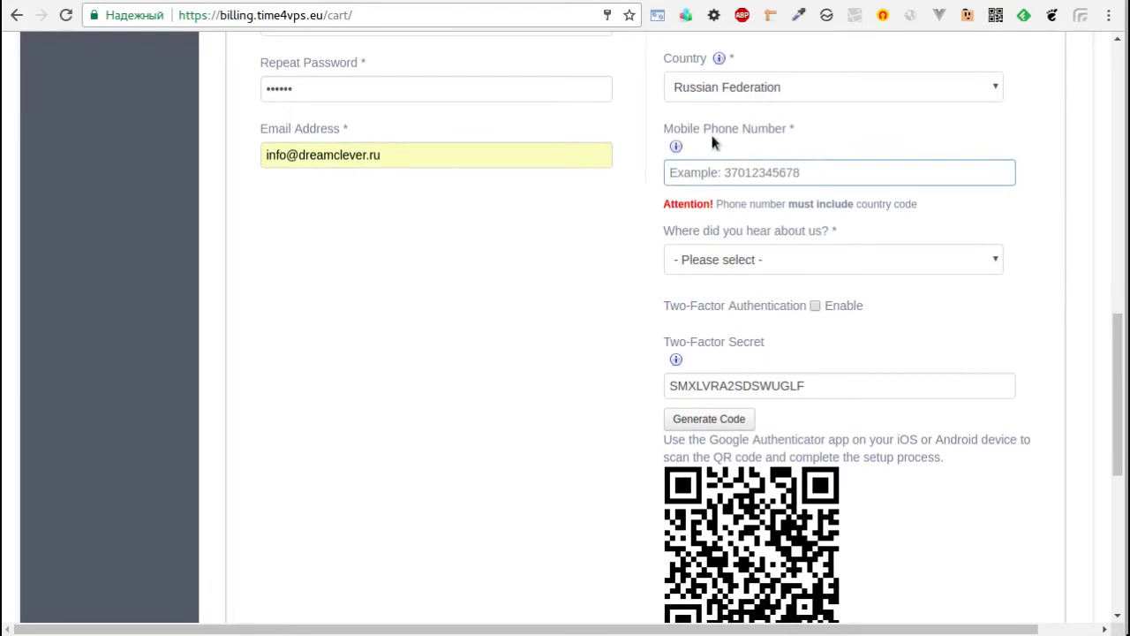
{"action": "key", "text": "ctrl+v"}
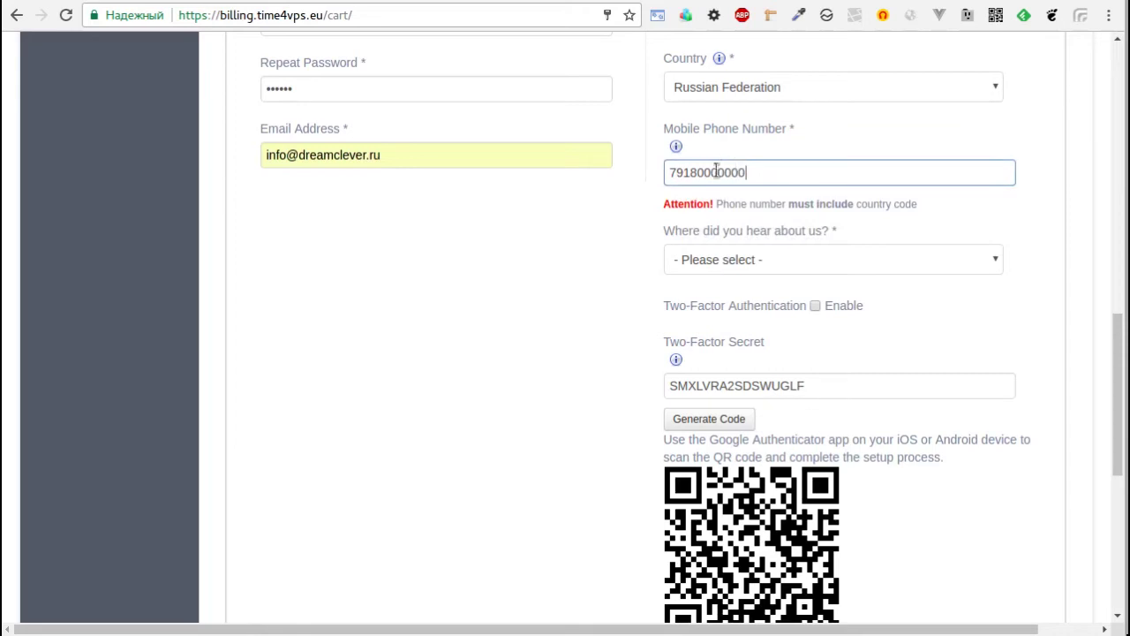
{"action": "left_click", "coordinate": [648, 257]}
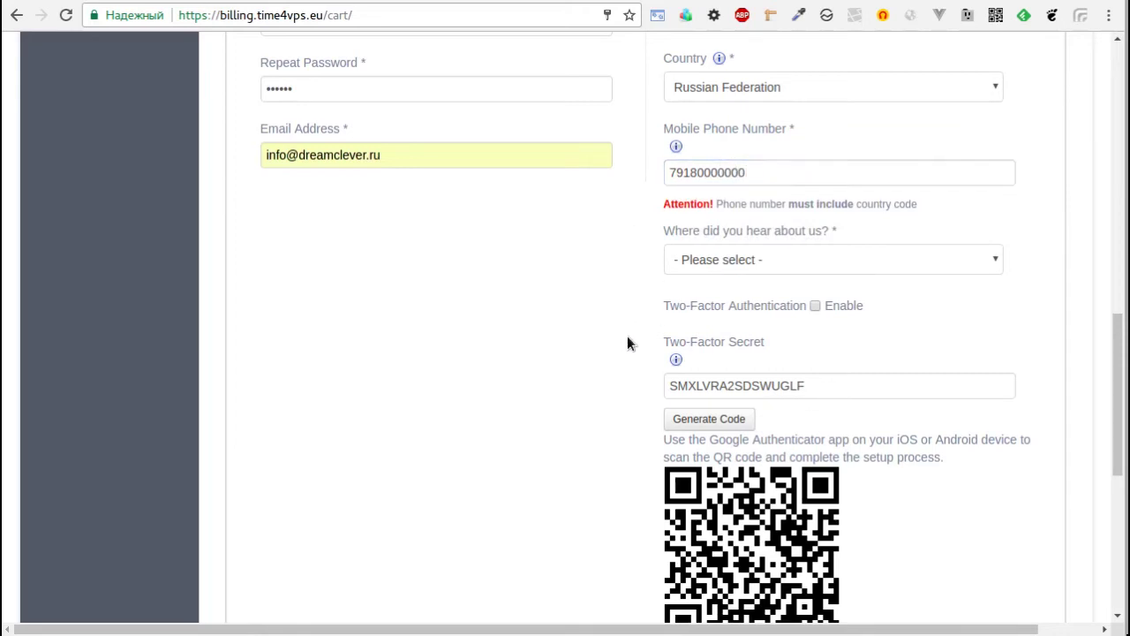
{"action": "scroll", "coordinate": [627, 344], "scroll_direction": "down", "scroll_amount": 1}
Choose Google as the referral source and leave two-factor authentication disabled.
{"action": "left_click", "coordinate": [731, 215]}
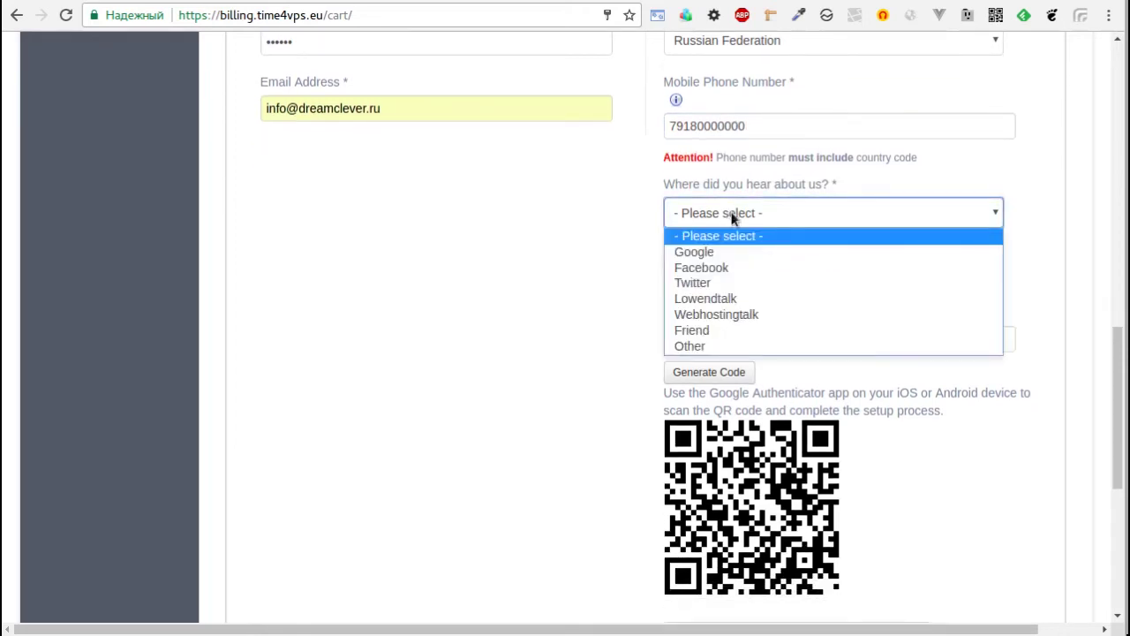
{"action": "left_click", "coordinate": [694, 252]}
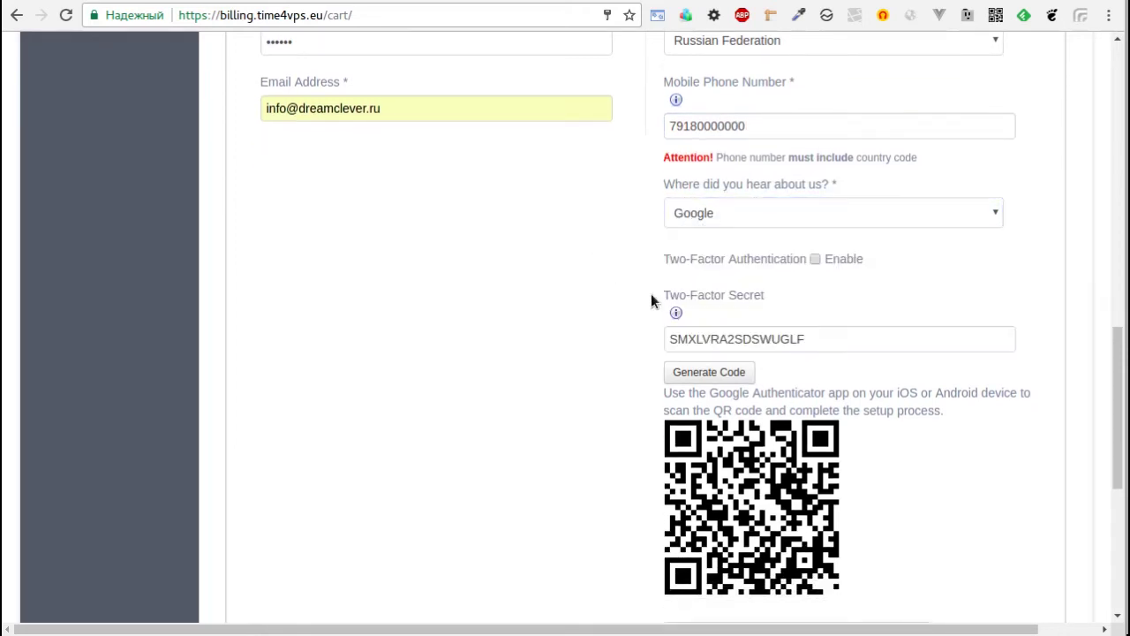
{"action": "left_click", "coordinate": [815, 259]}
{"action": "scroll", "coordinate": [634, 269], "scroll_direction": "down", "scroll_amount": 1}
{"action": "scroll", "coordinate": [634, 269], "scroll_direction": "down", "scroll_amount": 2}
Complete the reCAPTCHA, accept the terms of service and place the order.
{"action": "left_click_drag", "start_coordinate": [918, 159], "coordinate": [724, 159]}
{"action": "left_click", "coordinate": [688, 420]}
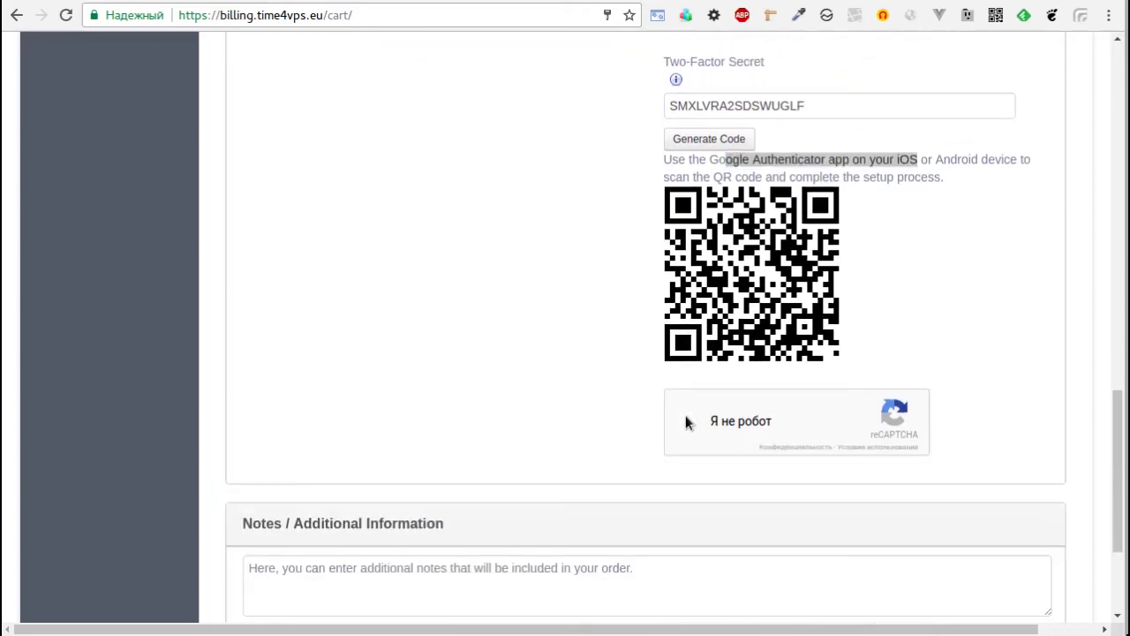
{"action": "left_click", "coordinate": [601, 394]}
{"action": "scroll", "coordinate": [599, 391], "scroll_direction": "down", "scroll_amount": 1}
{"action": "scroll", "coordinate": [599, 391], "scroll_direction": "down", "scroll_amount": 1}
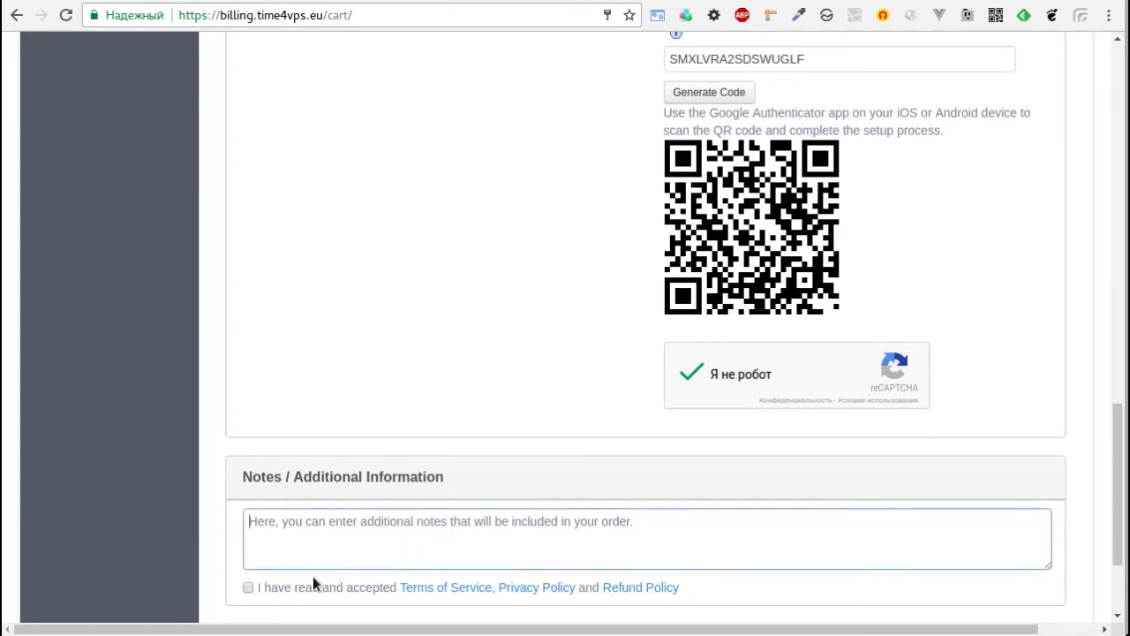
{"action": "left_click", "coordinate": [248, 587]}
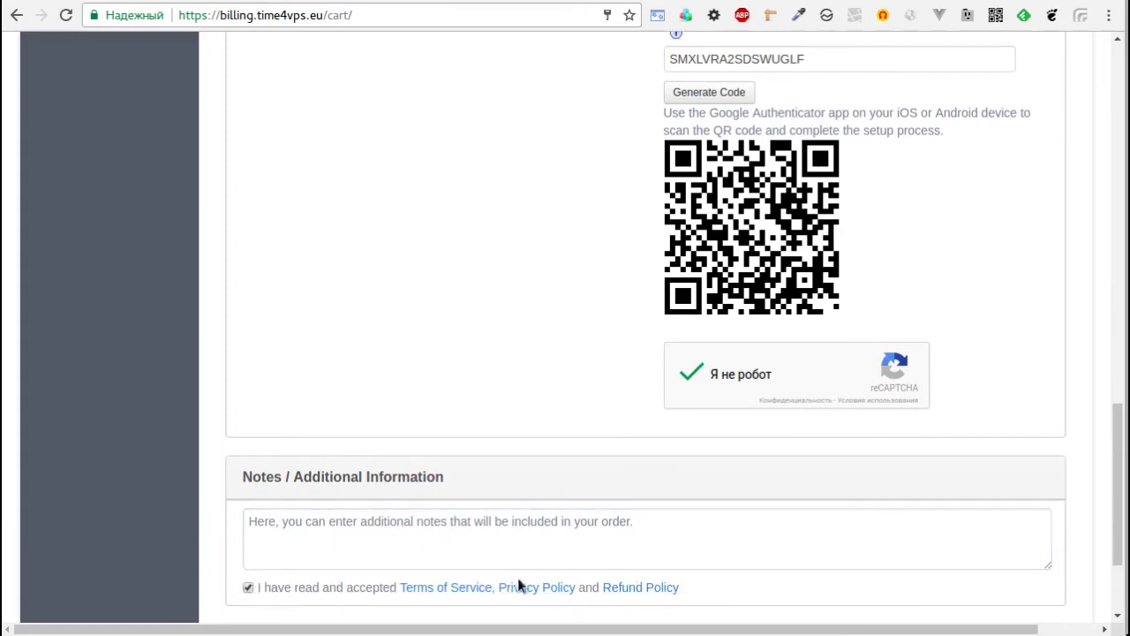
{"action": "scroll", "coordinate": [515, 574], "scroll_direction": "down", "scroll_amount": 3}
{"action": "left_click", "coordinate": [667, 514]}
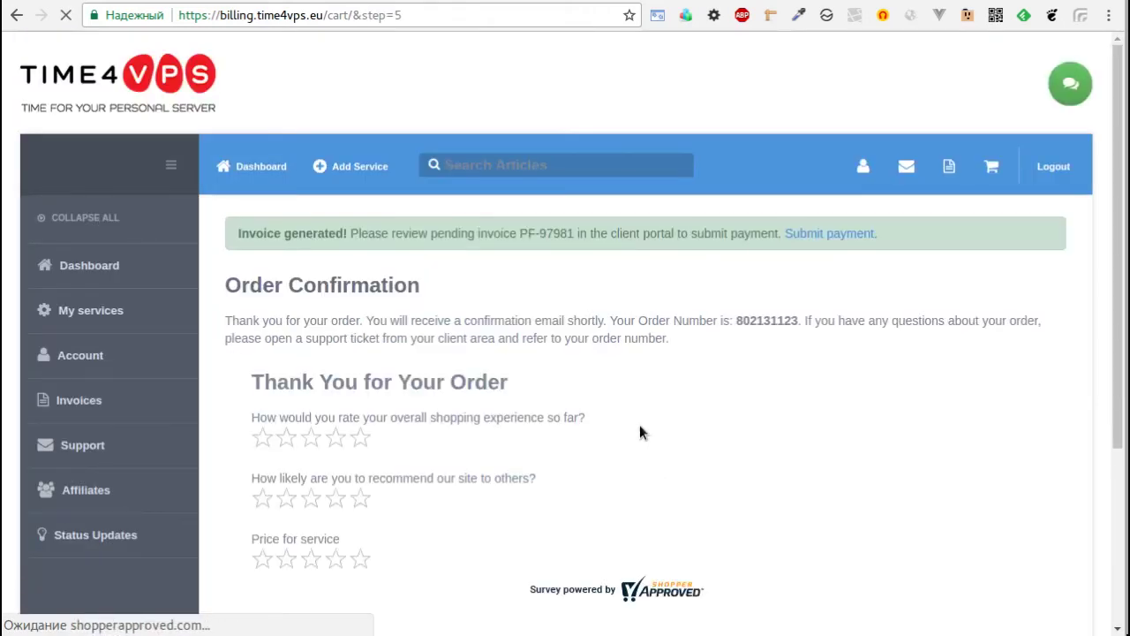
Open the new invoice and start paying it by credit card.
{"action": "scroll", "coordinate": [640, 433], "scroll_direction": "down", "scroll_amount": 2}
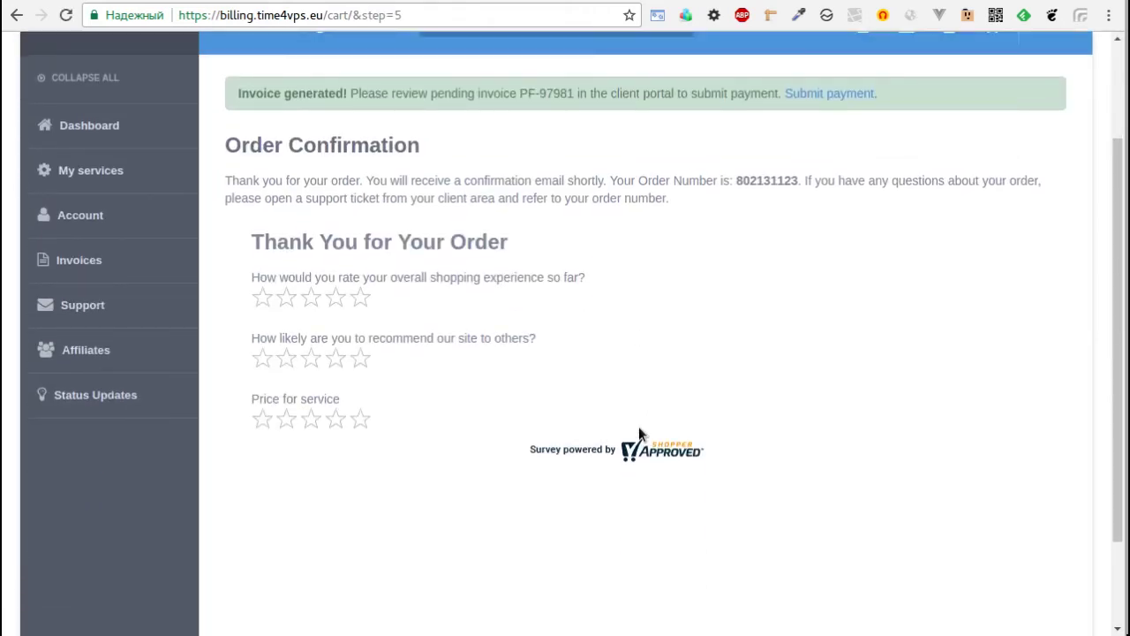
{"action": "scroll", "coordinate": [638, 426], "scroll_direction": "up", "scroll_amount": 2}
{"action": "left_click", "coordinate": [836, 231]}
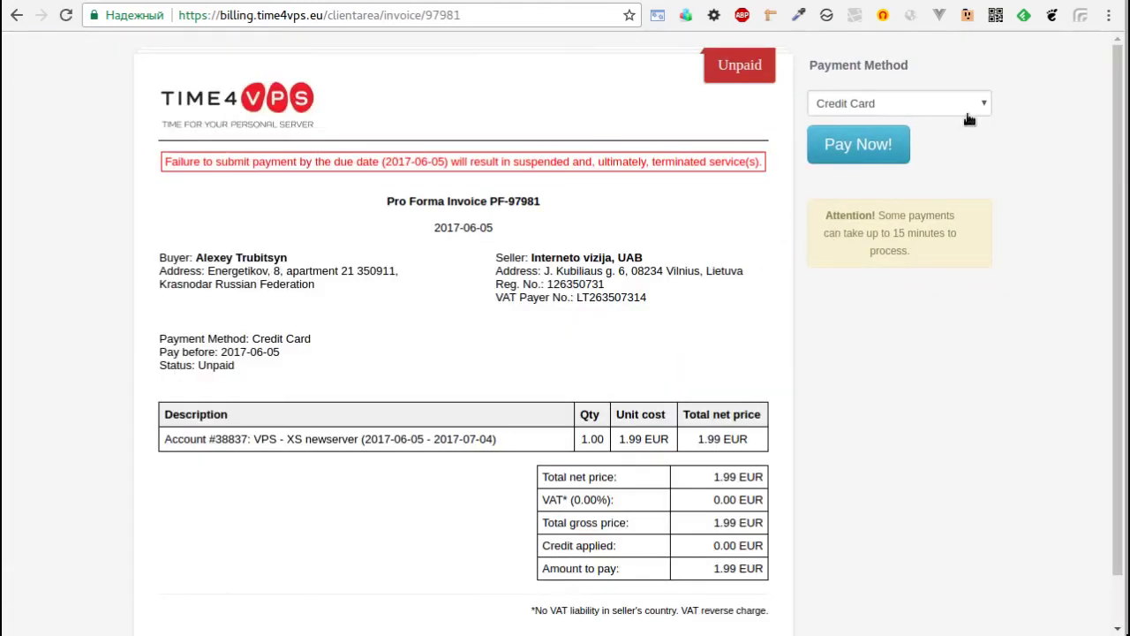
{"action": "left_click", "coordinate": [874, 152]}
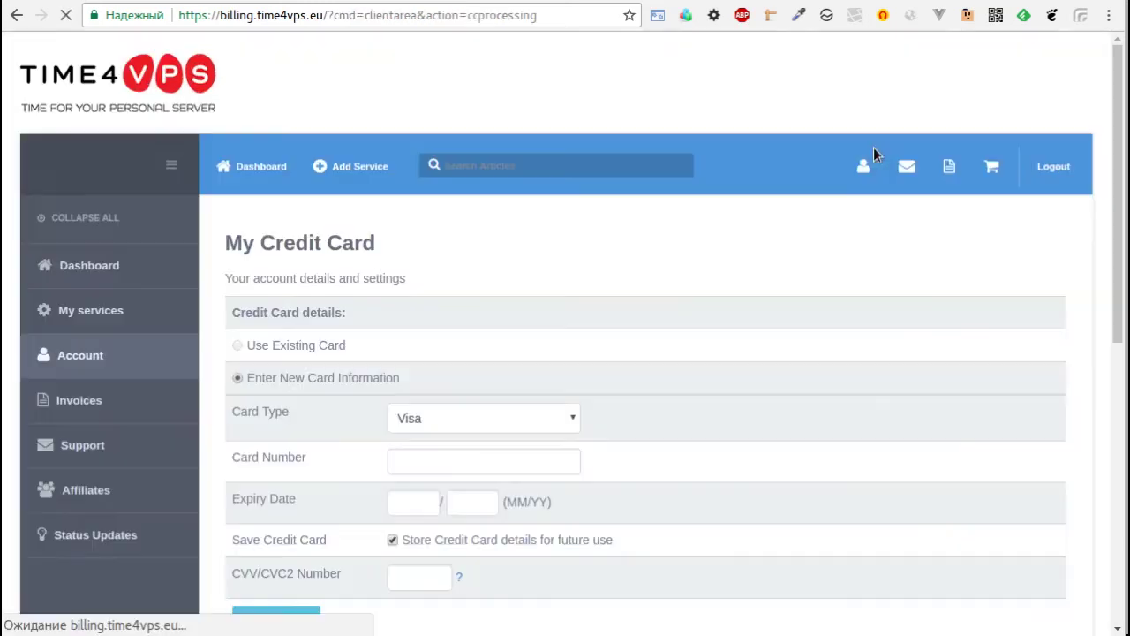
Pay with a MasterCard, entering the card details without storing the card.
{"action": "scroll", "coordinate": [633, 338], "scroll_direction": "down", "scroll_amount": 2}
{"action": "scroll", "coordinate": [633, 338], "scroll_direction": "up", "scroll_amount": 1}
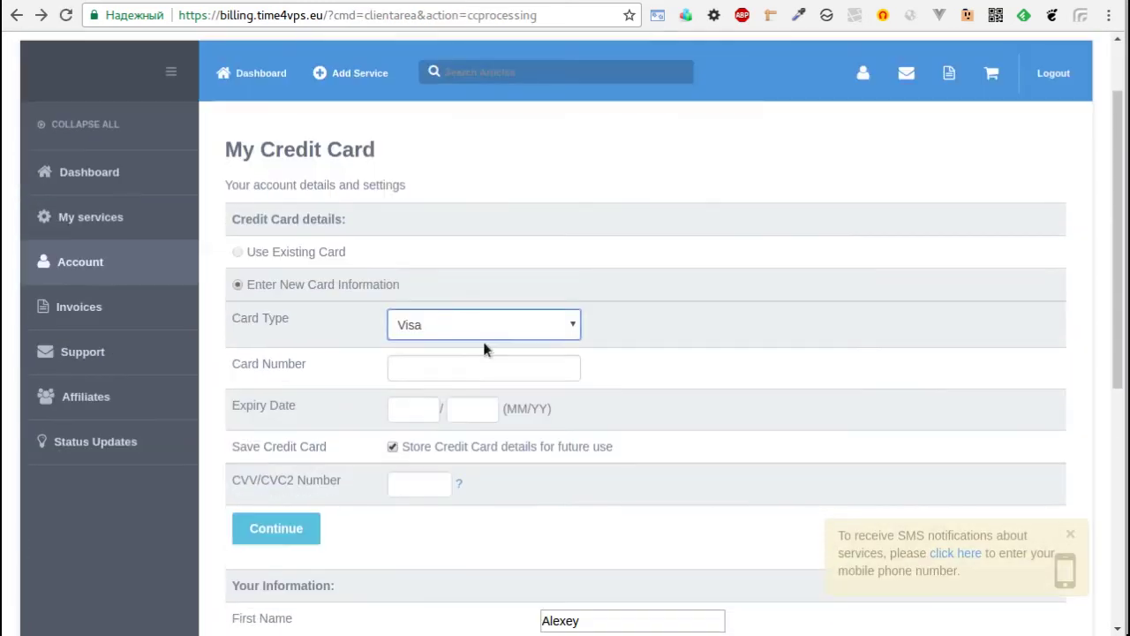
{"action": "left_click", "coordinate": [483, 329]}
{"action": "left_click", "coordinate": [455, 366]}
{"action": "left_click", "coordinate": [464, 360]}
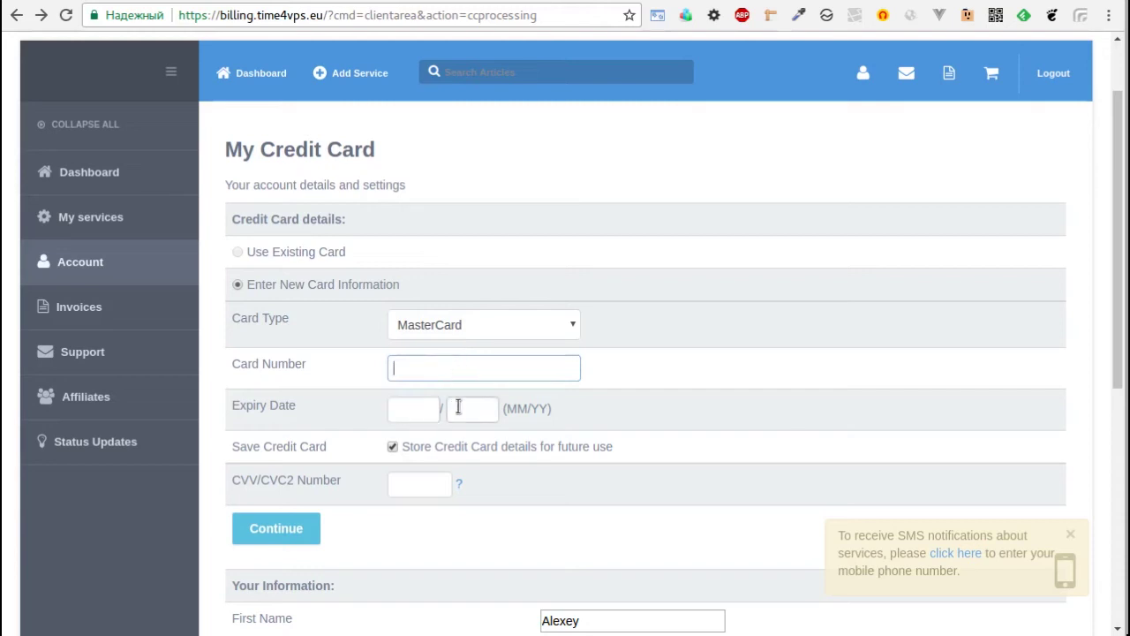
{"action": "left_click", "coordinate": [393, 448]}
{"action": "left_click", "coordinate": [394, 449]}
{"action": "left_click", "coordinate": [411, 483]}
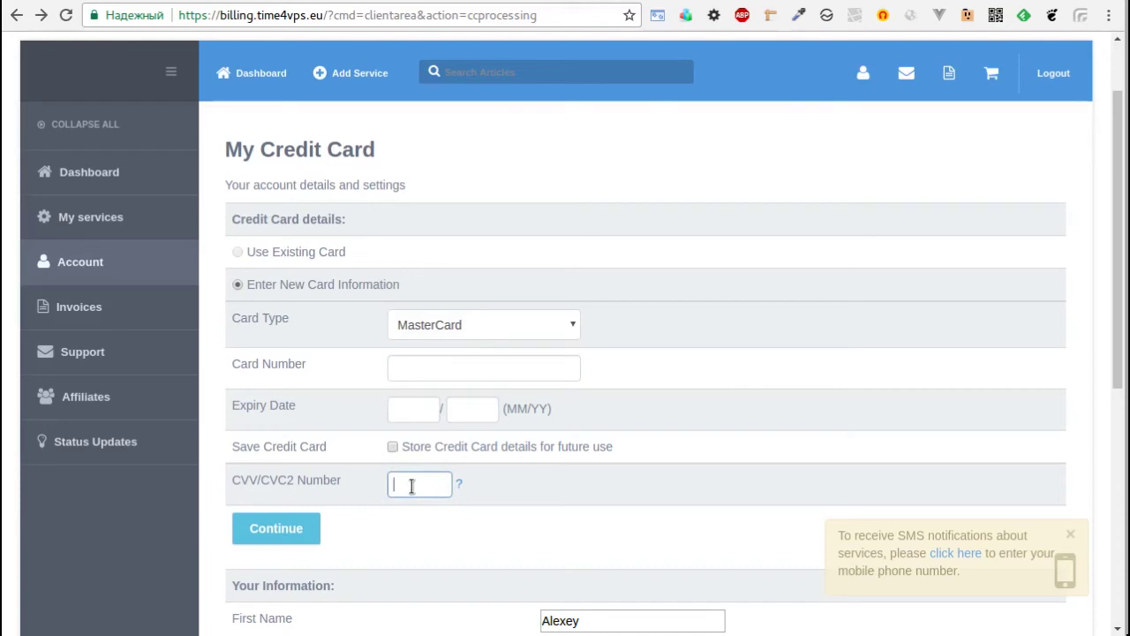
{"action": "left_click", "coordinate": [309, 526]}
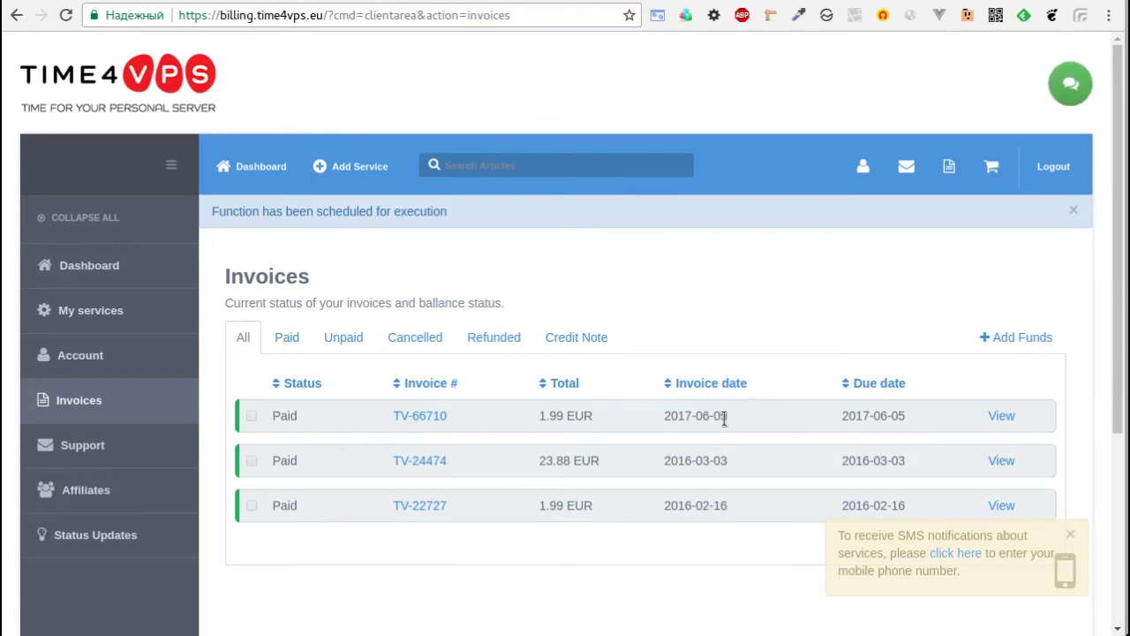
Check the paid 2017-06-05 invoice, then open the XS newserver VPS management page.
{"action": "left_click_drag", "start_coordinate": [733, 416], "coordinate": [658, 415]}
{"action": "left_click", "coordinate": [286, 336]}
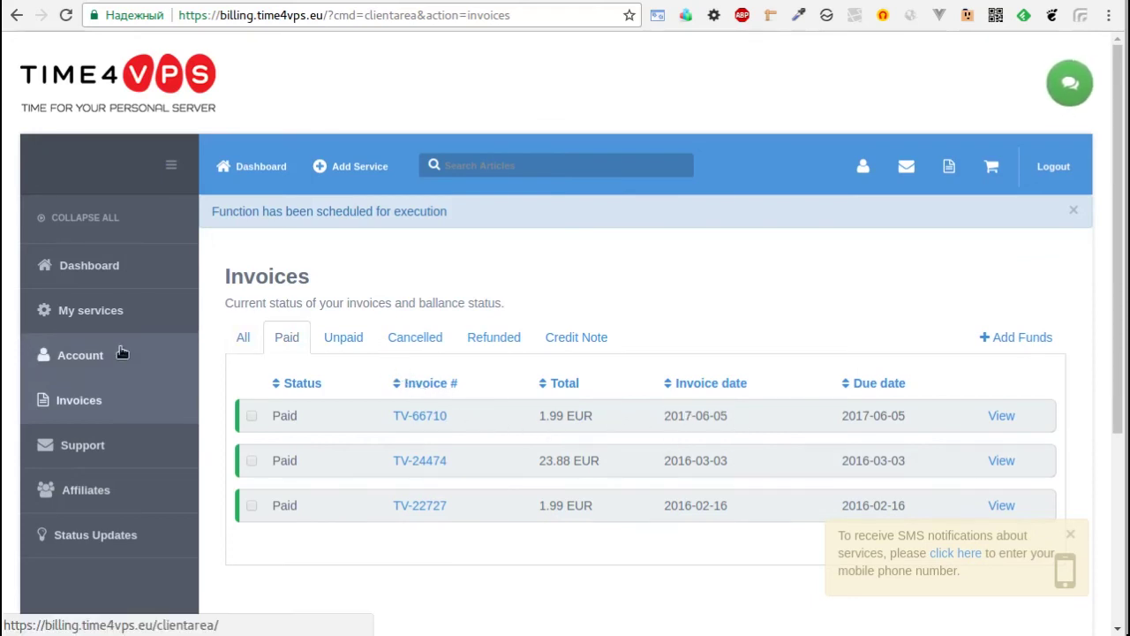
{"action": "mouse_move", "coordinate": [104, 316]}
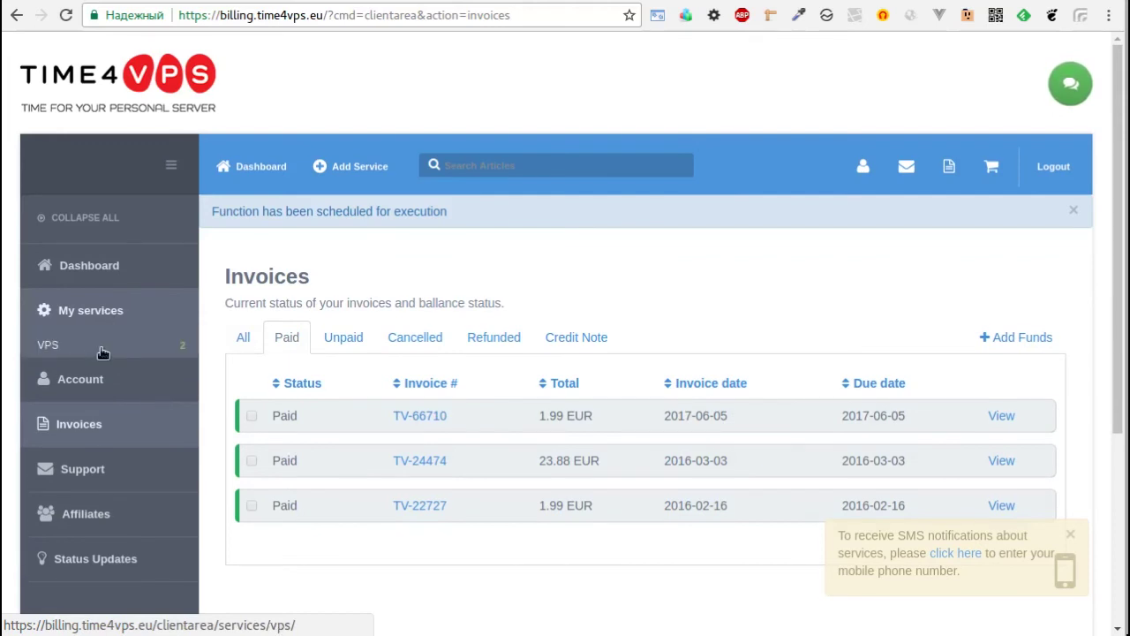
{"action": "left_click", "coordinate": [101, 348]}
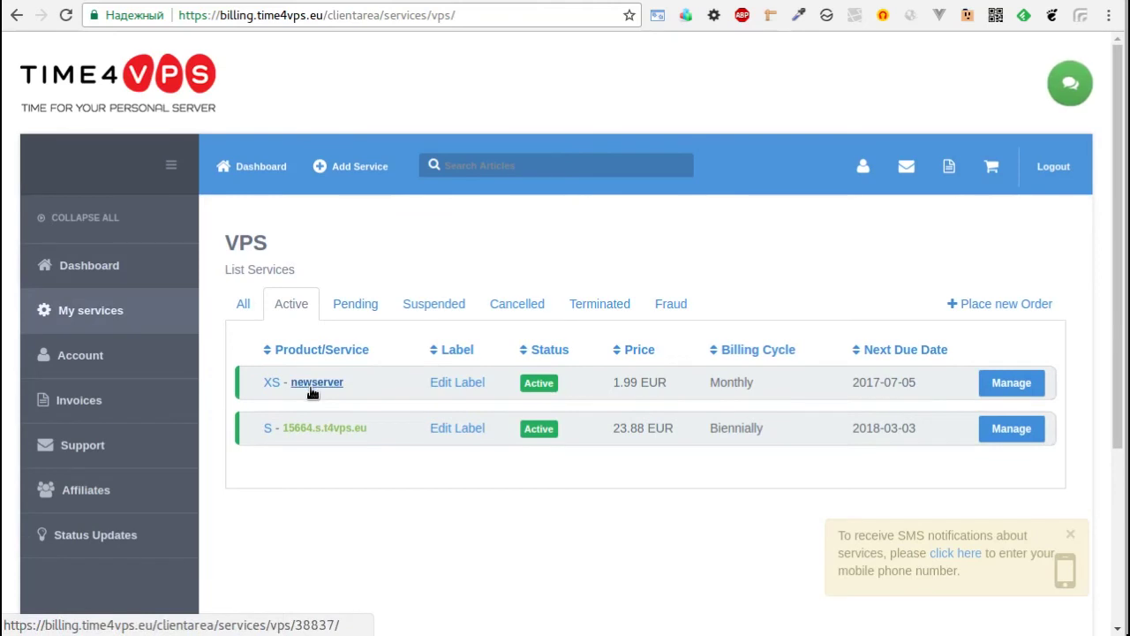
{"action": "left_click", "coordinate": [1024, 383]}
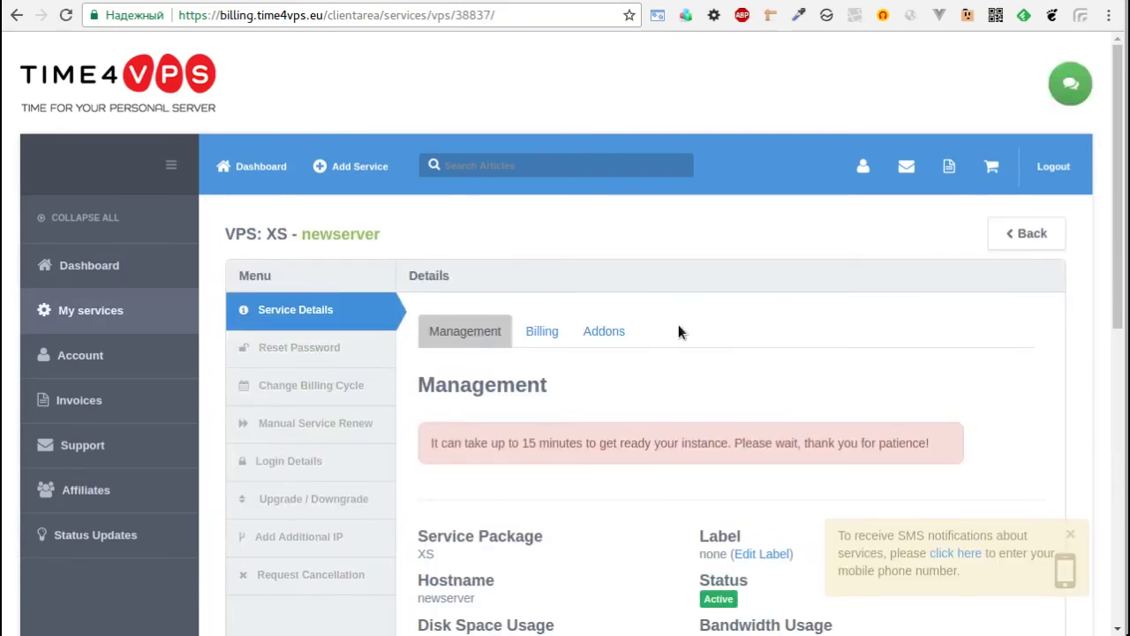
{"action": "scroll", "coordinate": [678, 331], "scroll_direction": "down", "scroll_amount": 2}
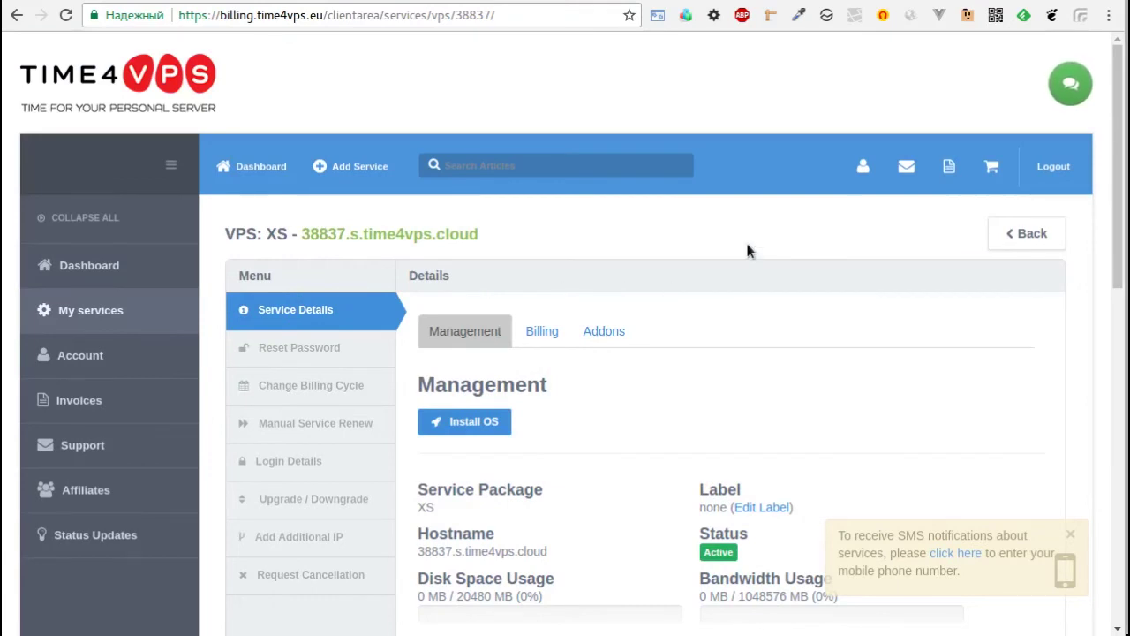
{"action": "scroll", "coordinate": [745, 243], "scroll_direction": "down", "scroll_amount": 1}
Reinstall 38837.s.time4vps.cloud with Debian 8 (64-bit), confirming that all data may be erased.
{"action": "scroll", "coordinate": [469, 284], "scroll_direction": "down", "scroll_amount": 2}
{"action": "left_click", "coordinate": [469, 284]}
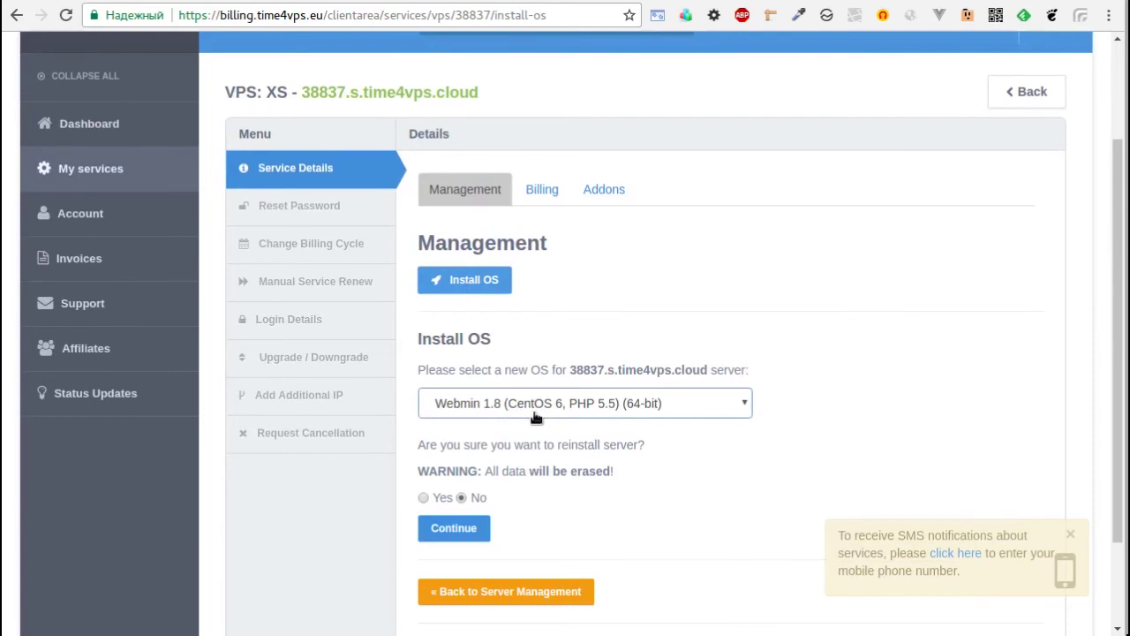
{"action": "left_click", "coordinate": [535, 412]}
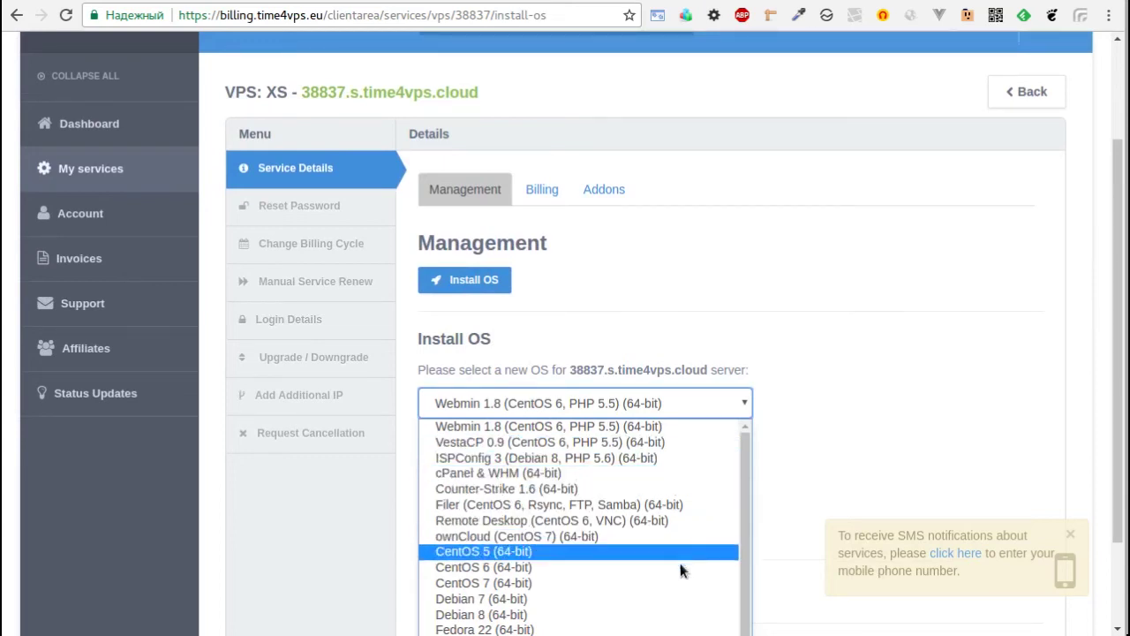
{"action": "scroll", "coordinate": [743, 599], "scroll_direction": "down", "scroll_amount": 2}
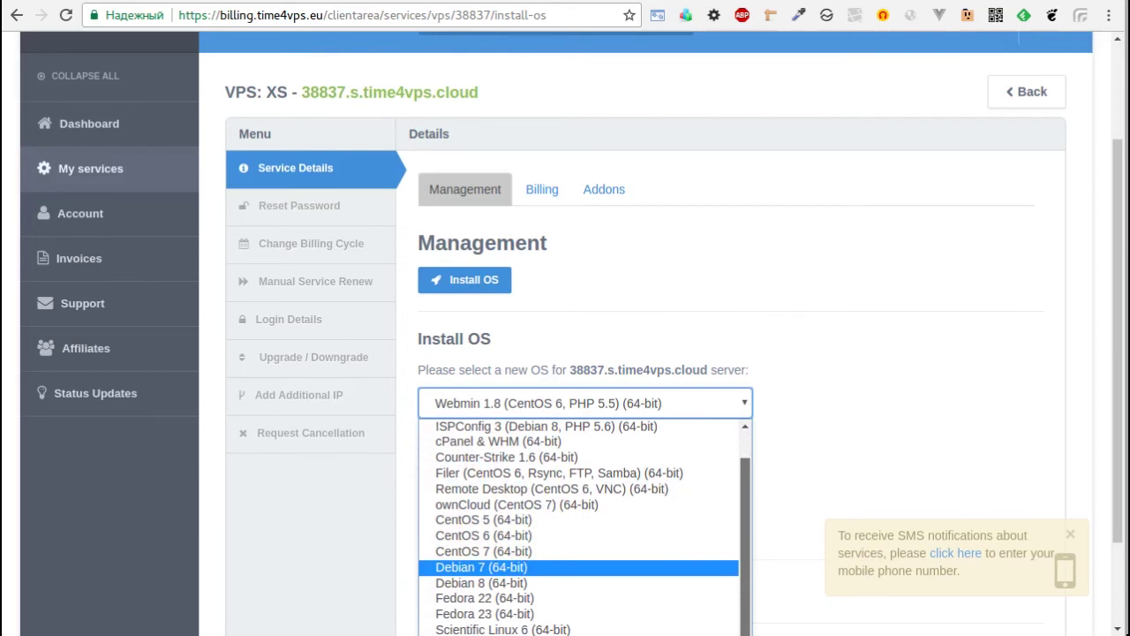
{"action": "scroll", "coordinate": [747, 629], "scroll_direction": "up", "scroll_amount": 2}
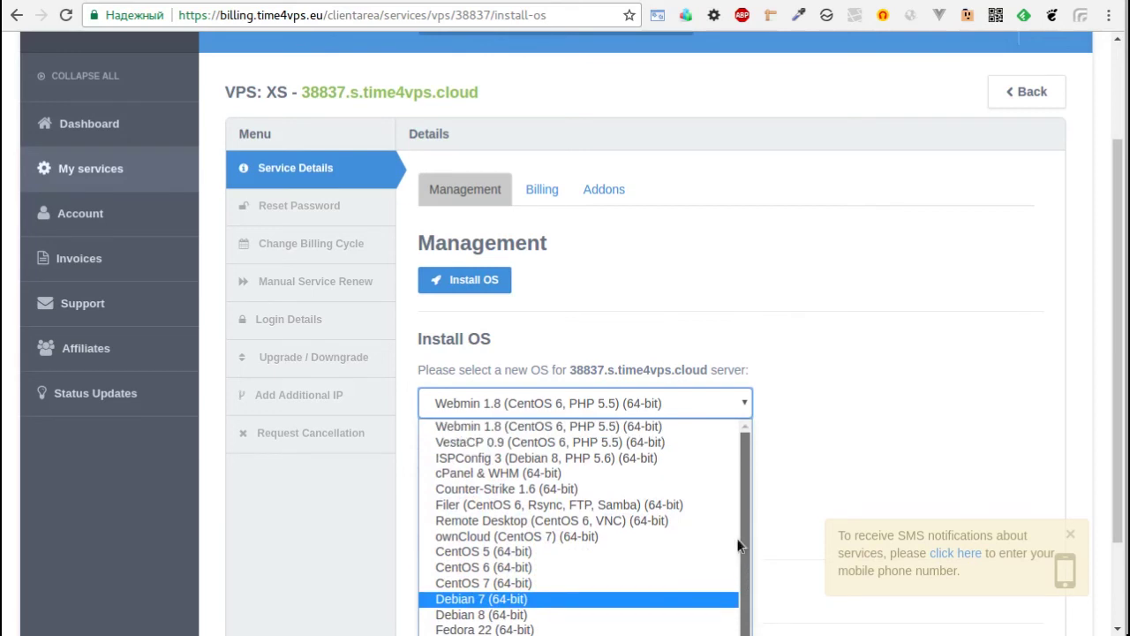
{"action": "scroll", "coordinate": [740, 545], "scroll_direction": "down", "scroll_amount": 2}
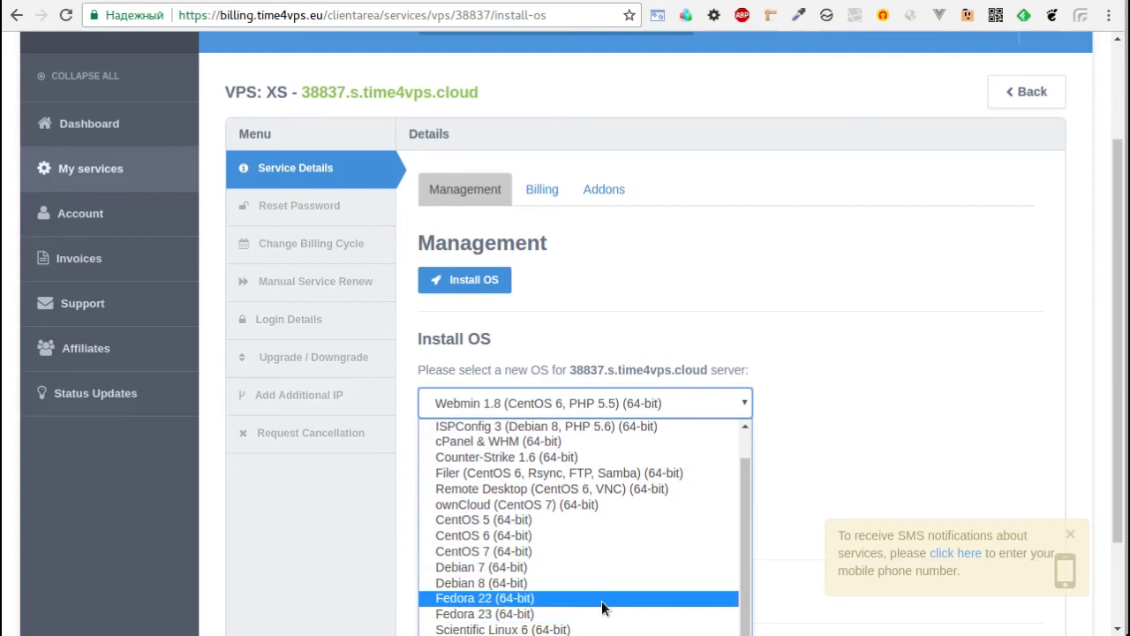
{"action": "left_click", "coordinate": [597, 584]}
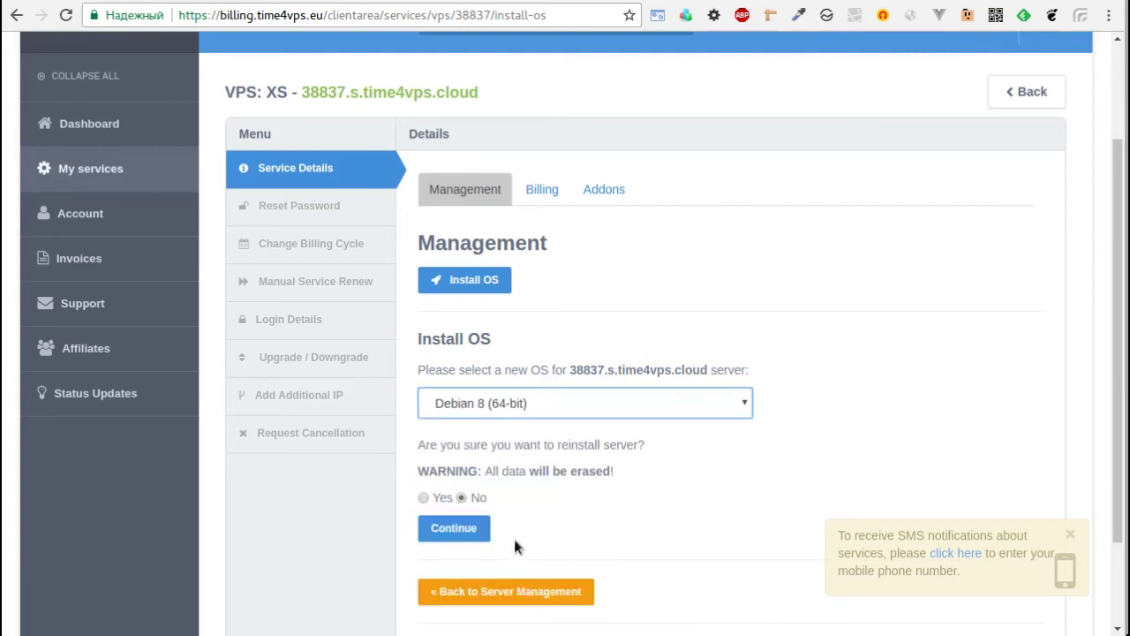
{"action": "scroll", "coordinate": [552, 465], "scroll_direction": "down", "scroll_amount": 2}
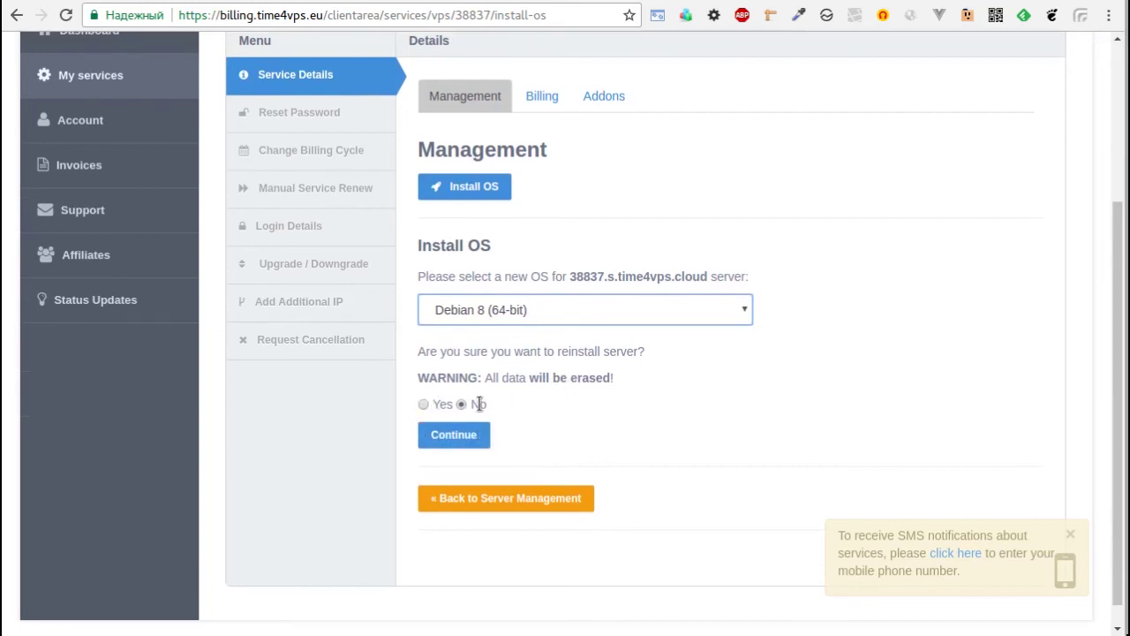
{"action": "left_click", "coordinate": [423, 404]}
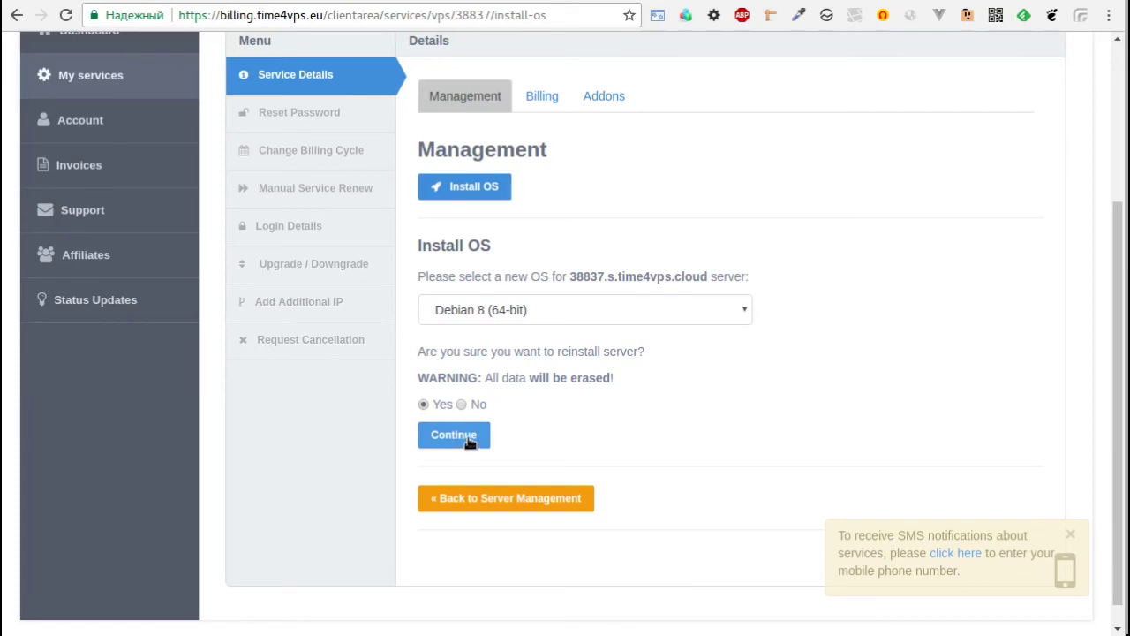
{"action": "left_click", "coordinate": [469, 439]}
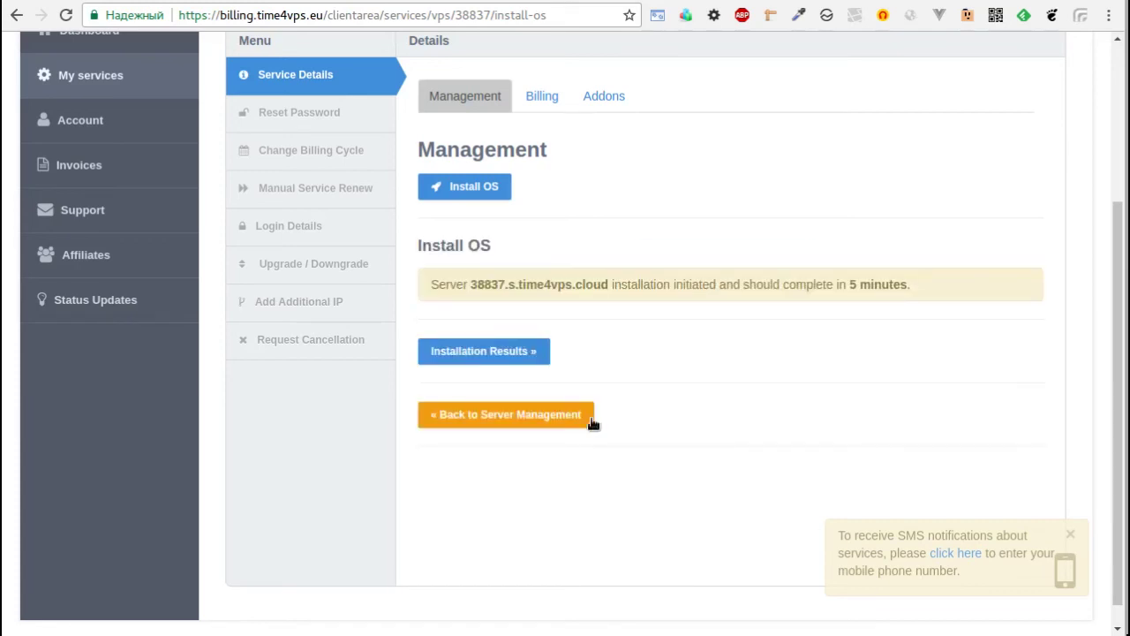
View the installation results and select the server IP 194.135.94.64 and root password.
{"action": "left_click_drag", "start_coordinate": [914, 282], "coordinate": [432, 285]}
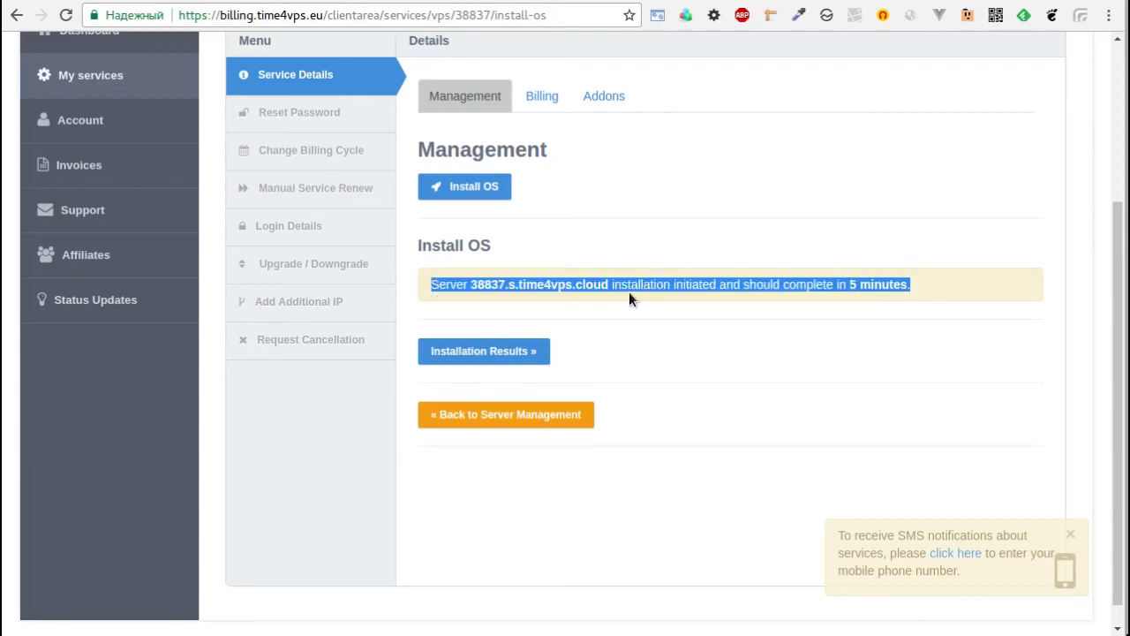
{"action": "left_click", "coordinate": [500, 353]}
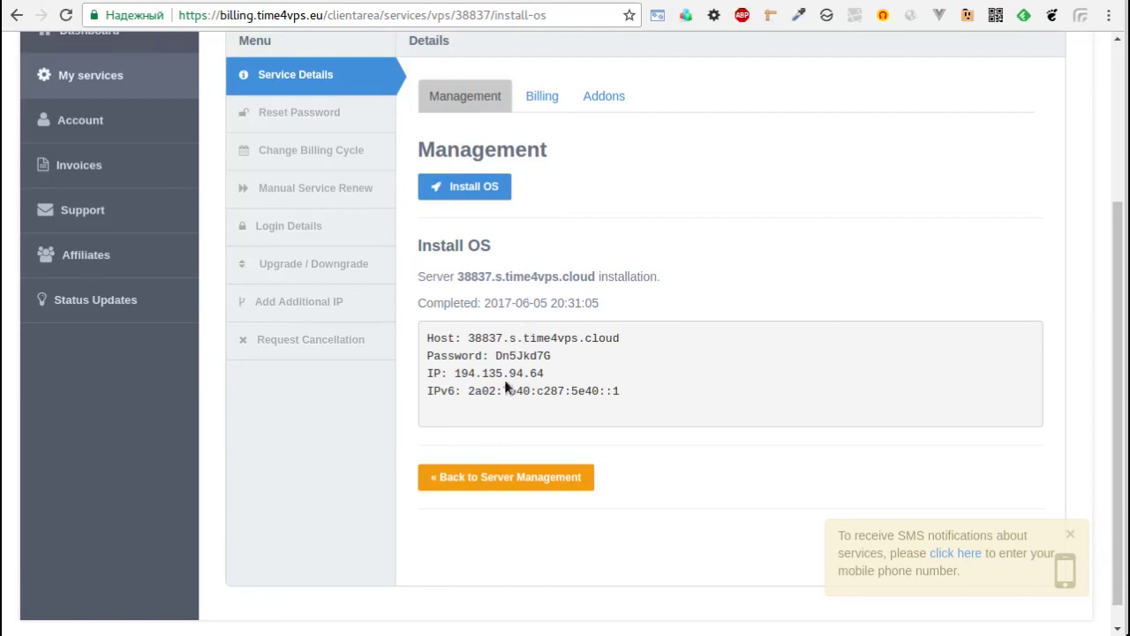
{"action": "left_click_drag", "start_coordinate": [454, 374], "coordinate": [533, 375]}
{"action": "key", "text": "ctrl+c"}
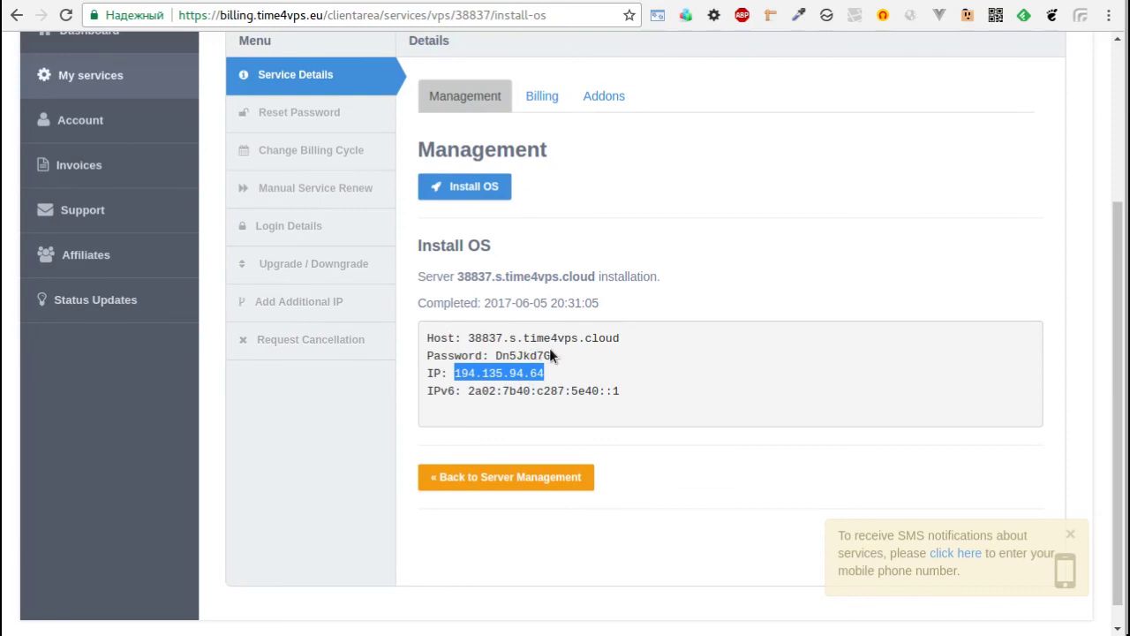
{"action": "left_click_drag", "start_coordinate": [551, 355], "coordinate": [495, 355]}
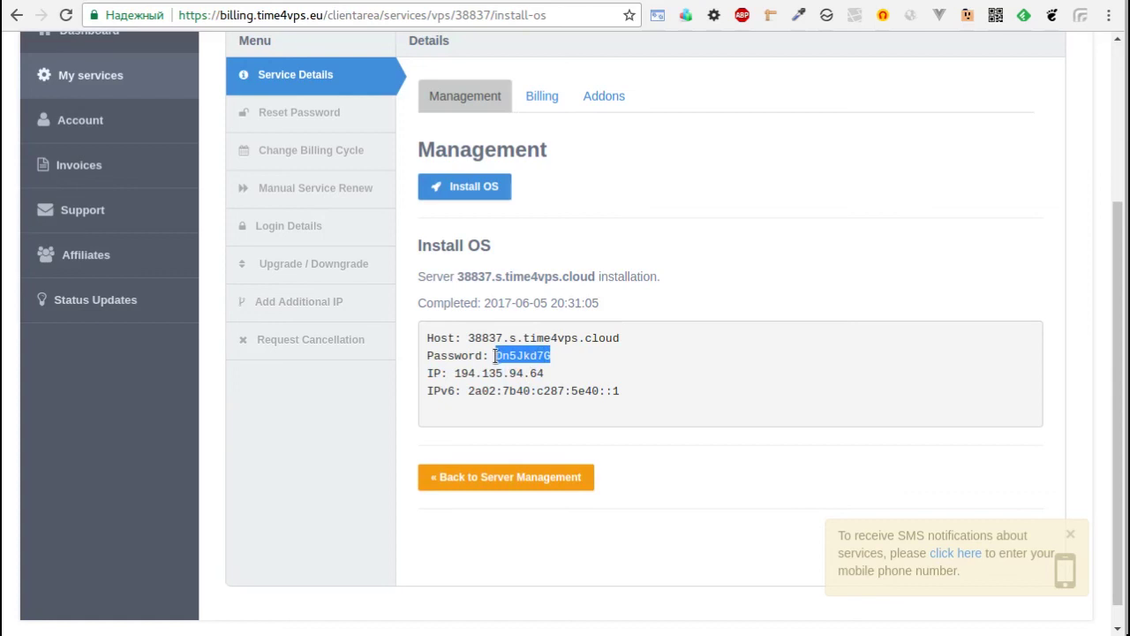
{"action": "left_click", "coordinate": [643, 285]}
Launch the Terminal from the application launcher.
{"action": "key", "text": "ctrl+space"}
{"action": "type", "text": "ter"}
{"action": "key", "text": "Return"}
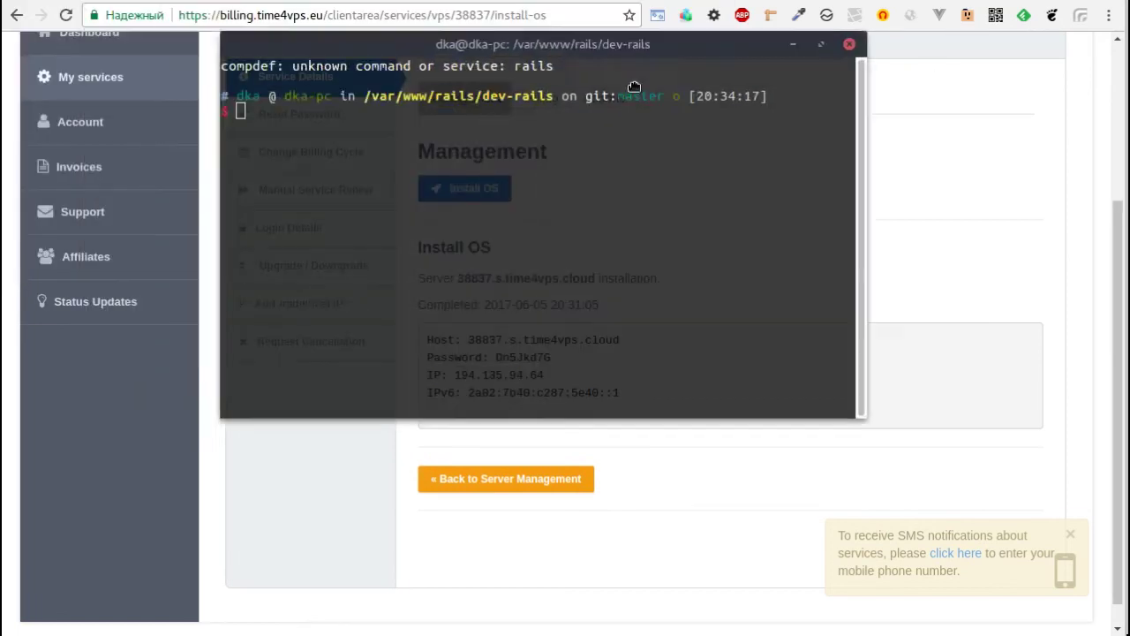
Start an SSH connection as root to 194.135.94.64 and accept the new host key.
{"action": "left_click_drag", "start_coordinate": [539, 44], "coordinate": [740, 119]}
{"action": "type", "text": "ssh"}
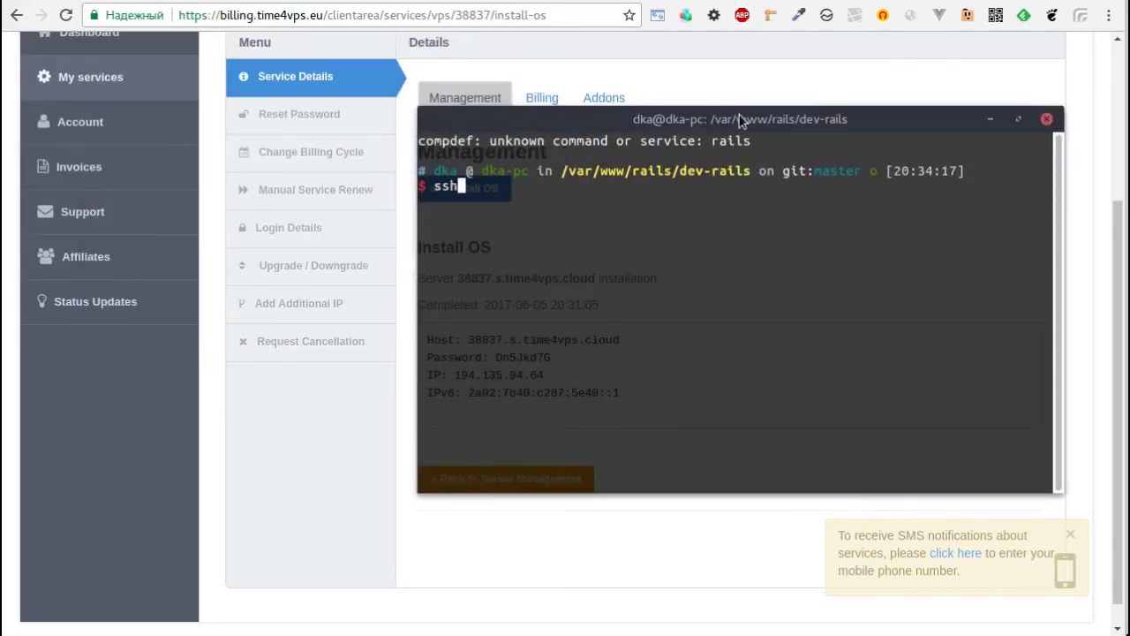
{"action": "type", "text": " root@"}
{"action": "key", "text": "ctrl+shift+v"}
{"action": "key", "text": "Return"}
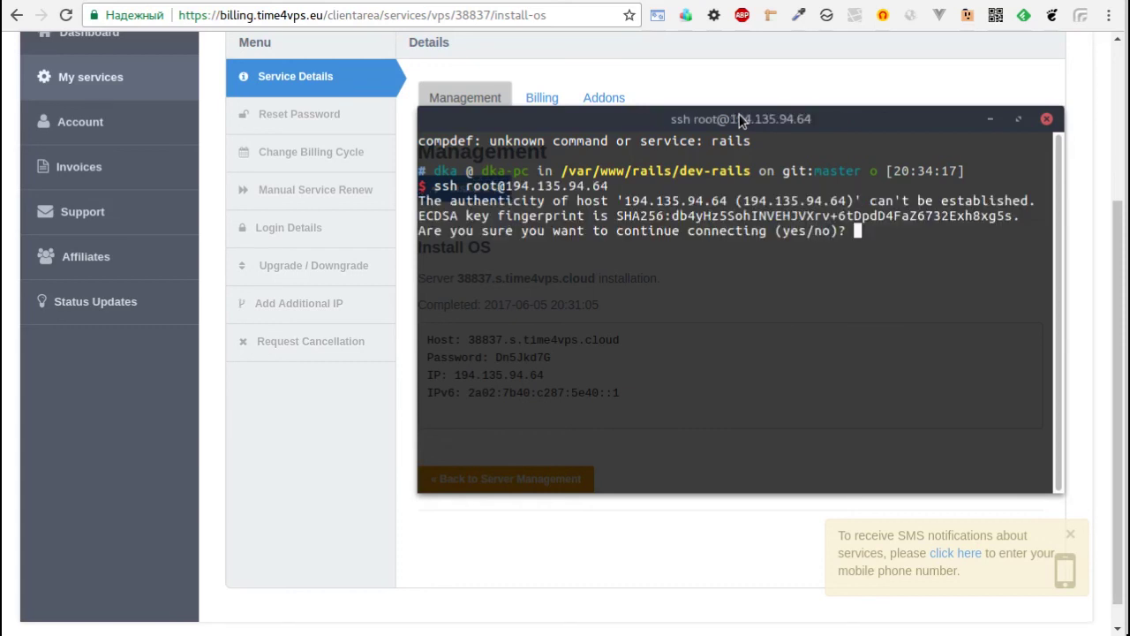
{"action": "type", "text": "yes"}
{"action": "key", "text": "Return"}
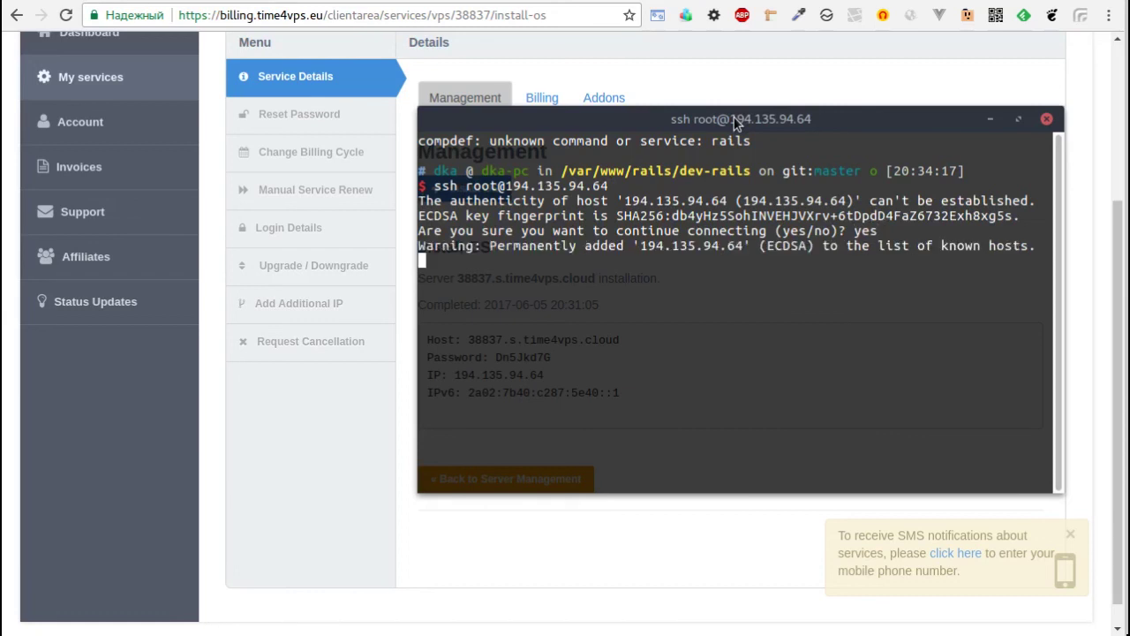
Log in by pasting the root password copied from the credentials page.
{"action": "left_click", "coordinate": [681, 70]}
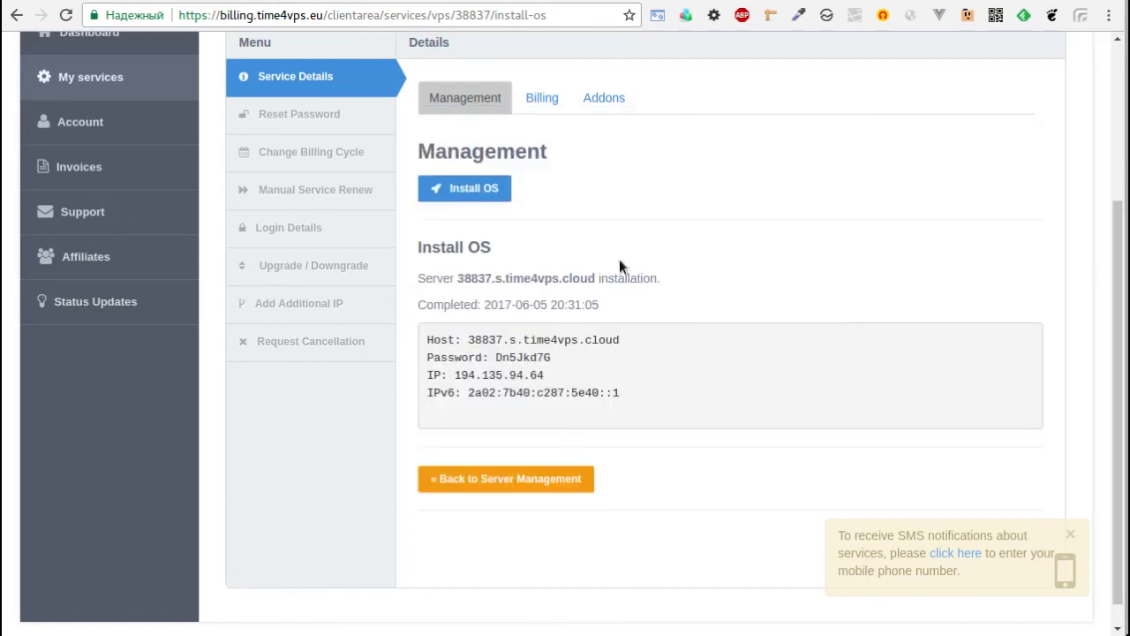
{"action": "double_click", "coordinate": [545, 357]}
{"action": "key", "text": "alt+Tab"}
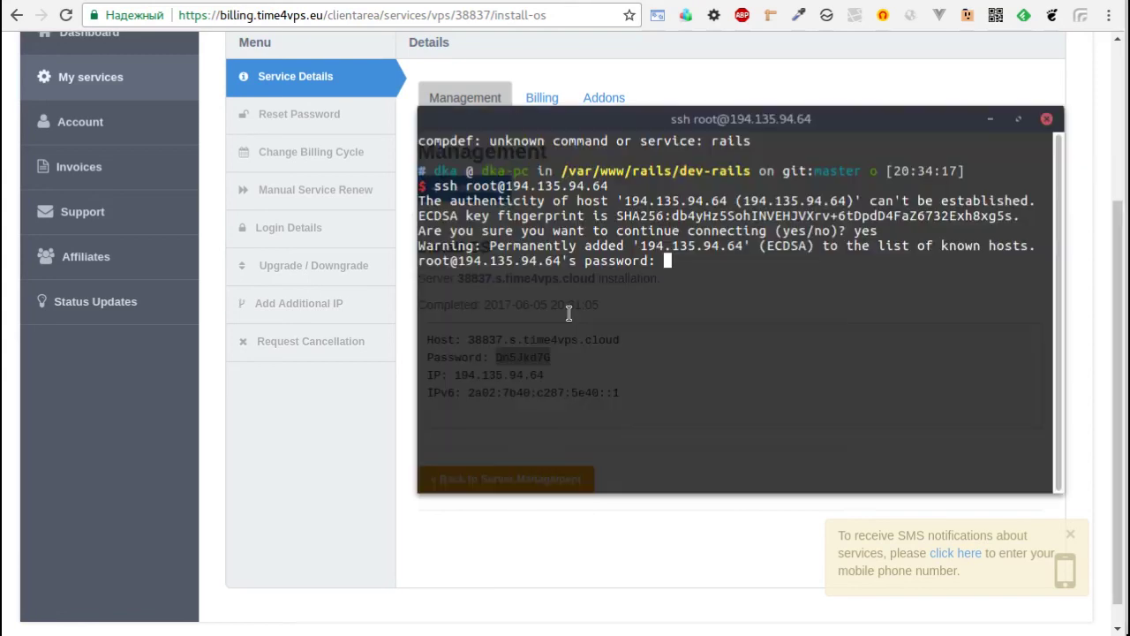
{"action": "key", "text": "ctrl+shift+v"}
{"action": "key", "text": "Return"}
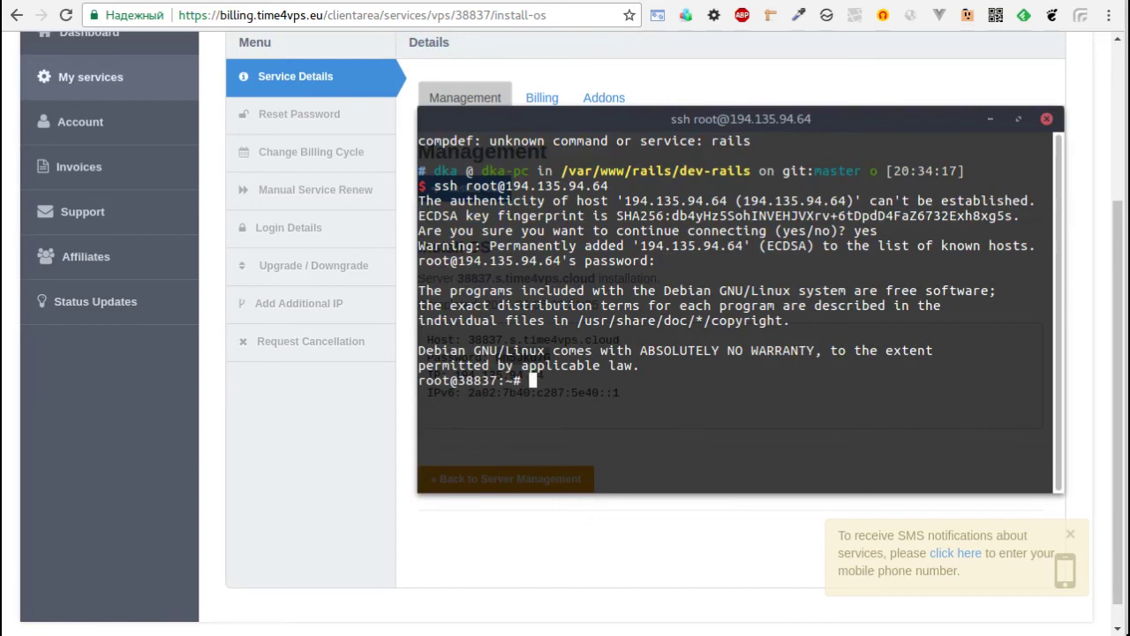
Run hostname and compare the output with the server name on the installation page.
{"action": "type", "text": "hostname"}
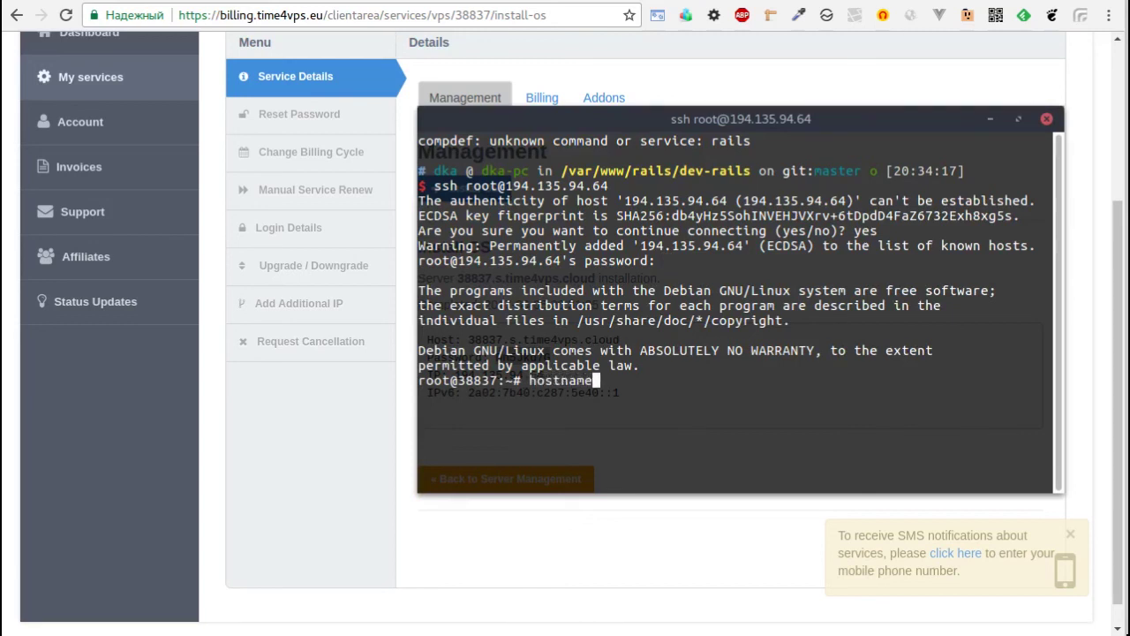
{"action": "key", "text": "Return"}
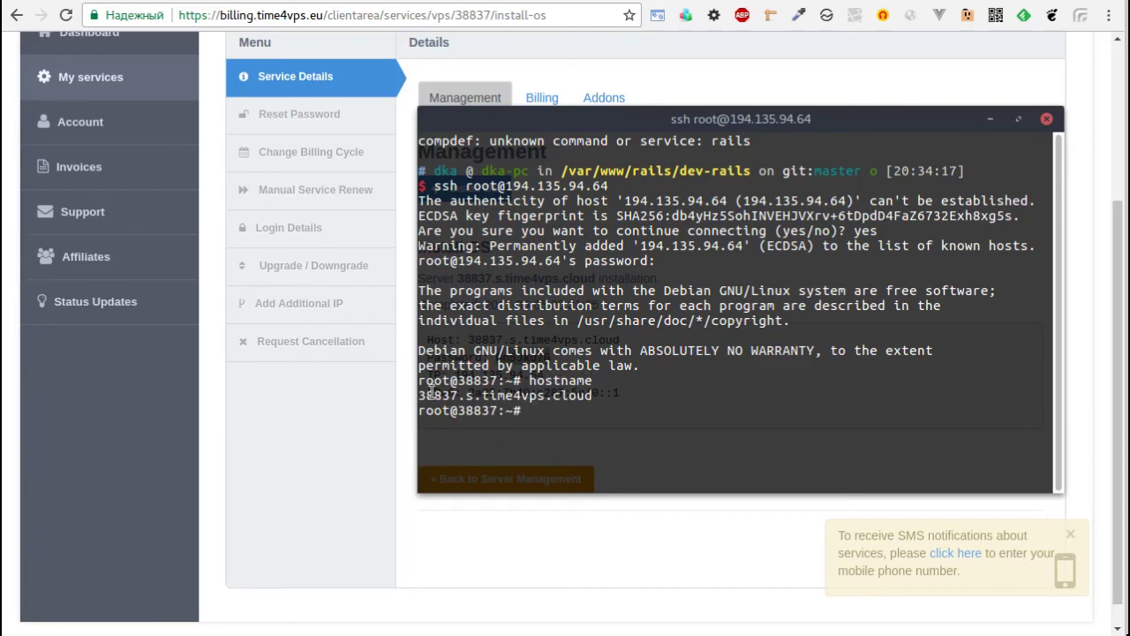
{"action": "left_click_drag", "start_coordinate": [419, 394], "coordinate": [590, 394]}
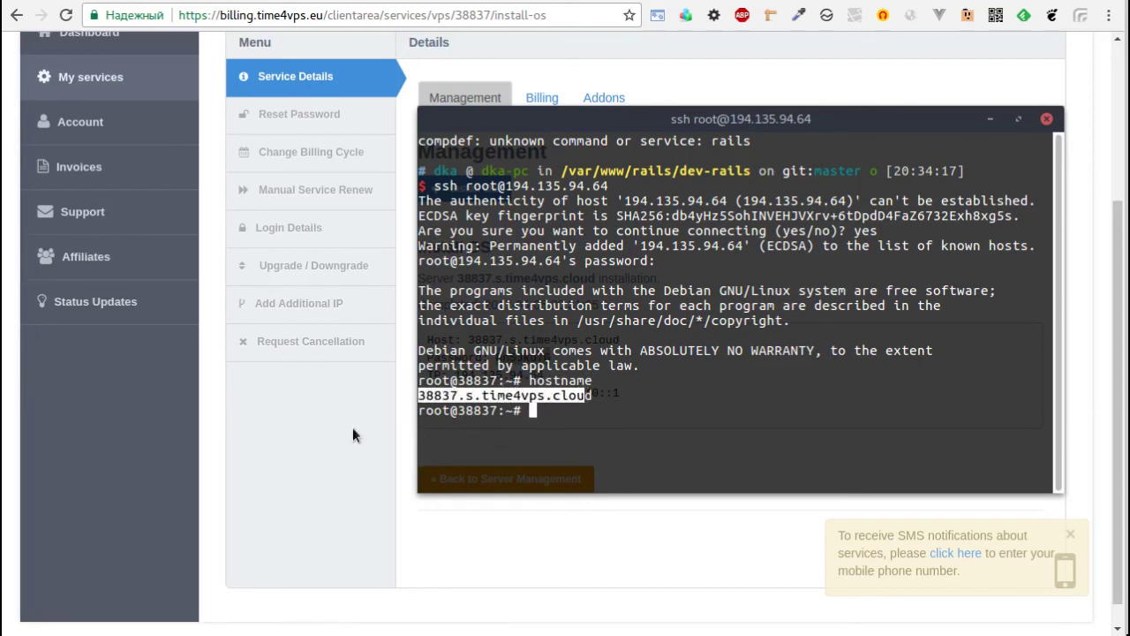
{"action": "left_click", "coordinate": [353, 426]}
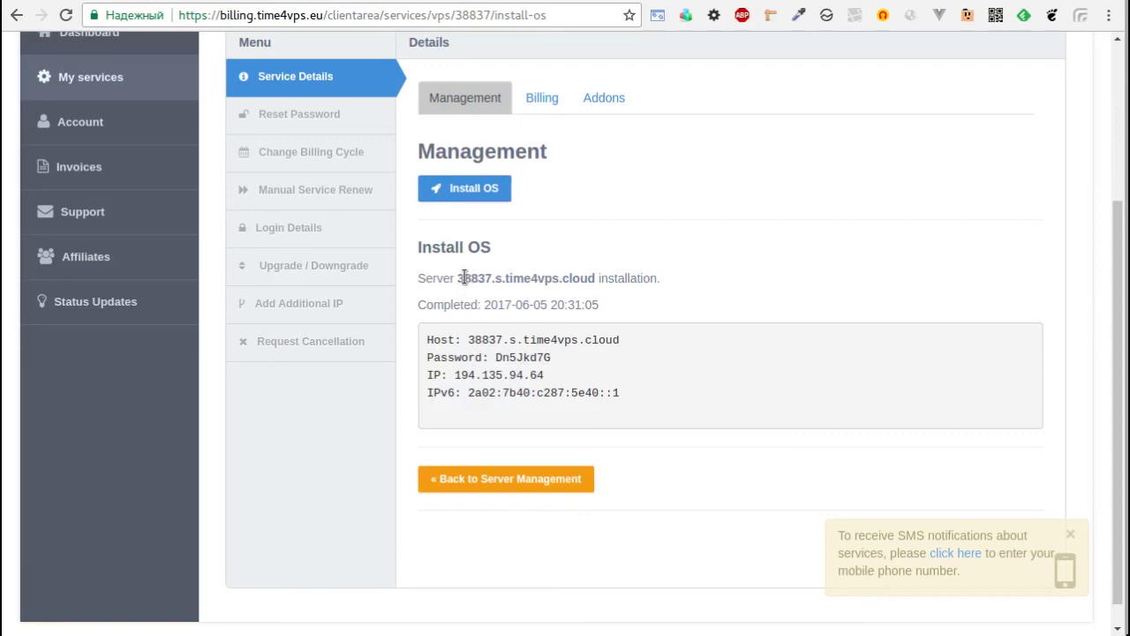
{"action": "left_click_drag", "start_coordinate": [457, 277], "coordinate": [669, 278]}
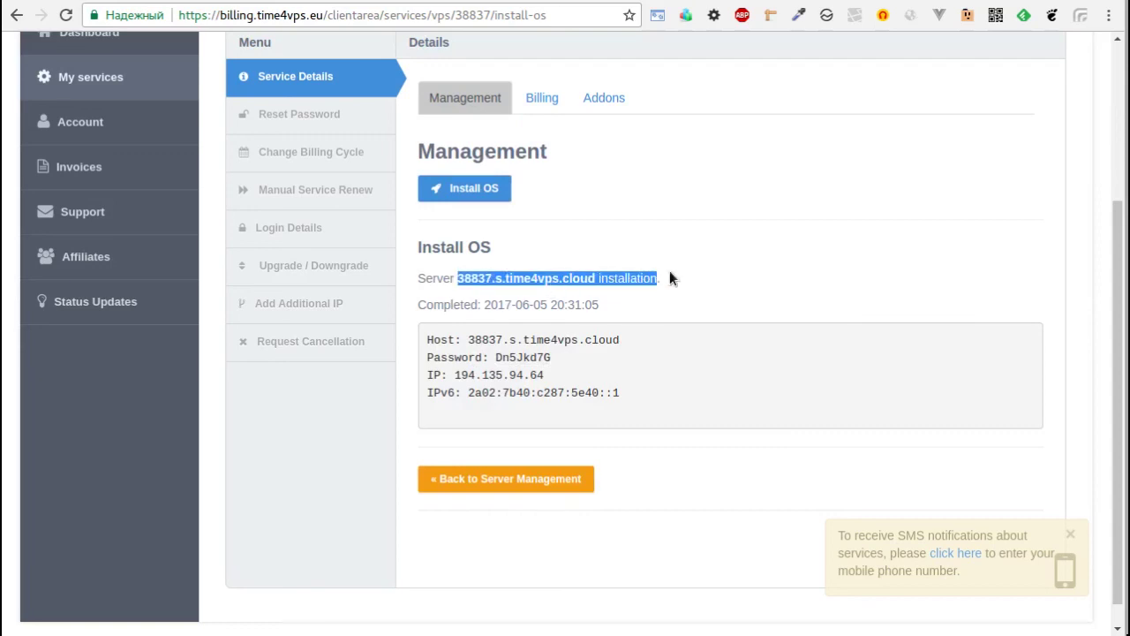